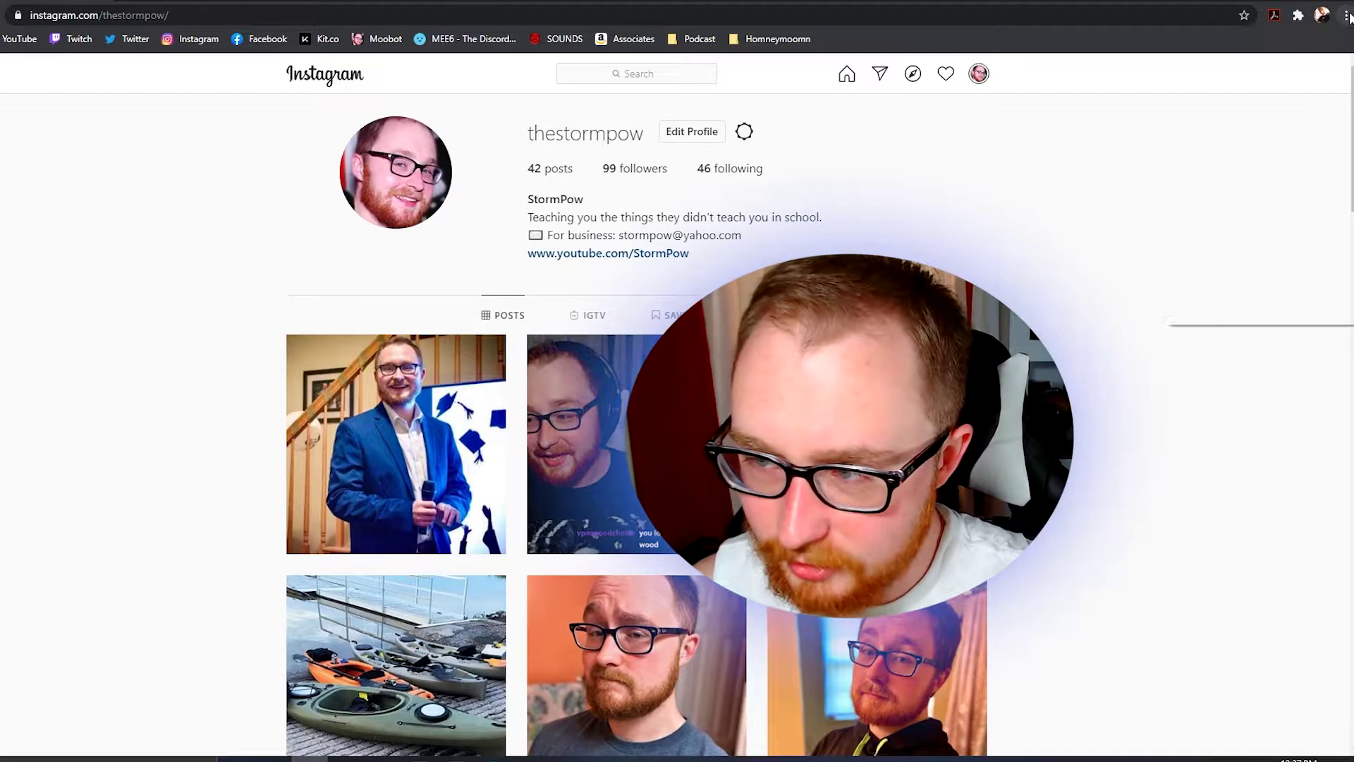
- Open Developer tools from Chrome's More tools menu to show Instagram in iPhone X emulation
left_click(1348, 16)
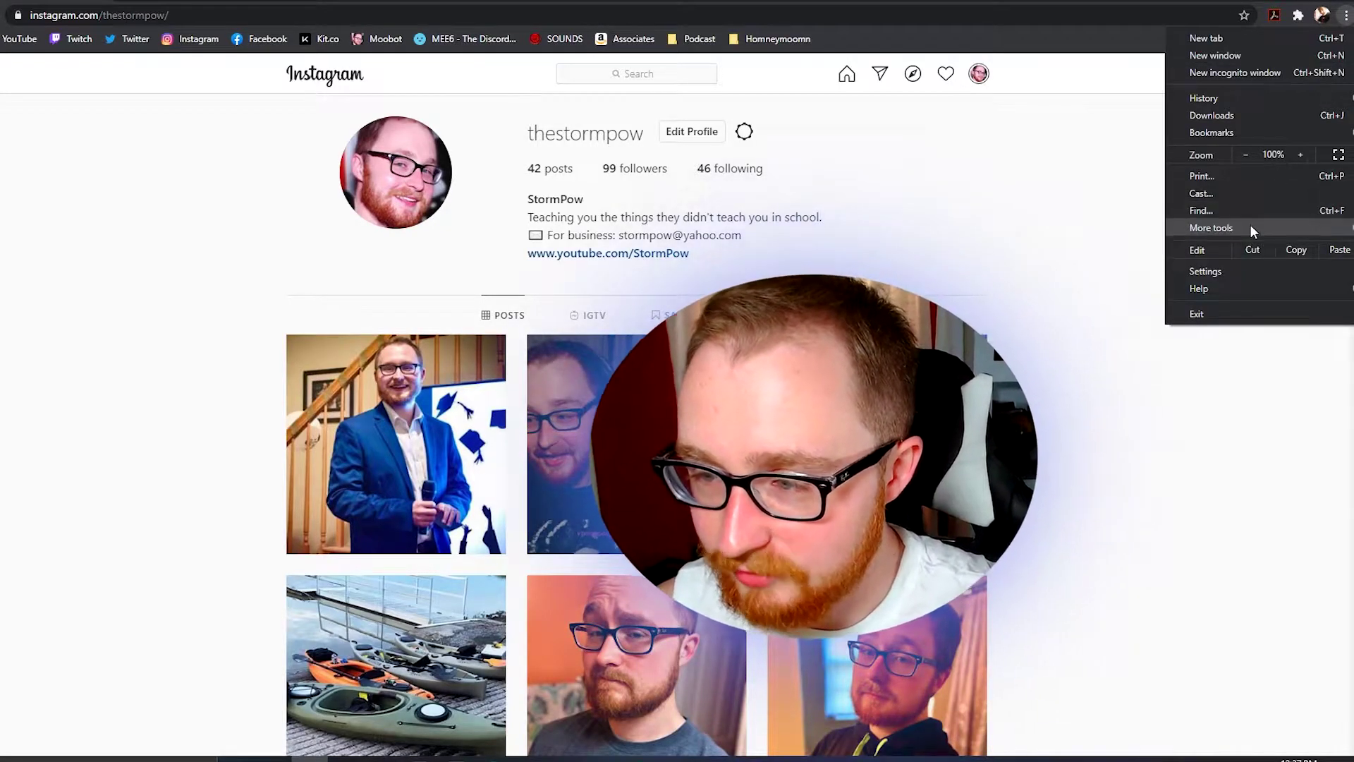
mouse_move(1251, 227)
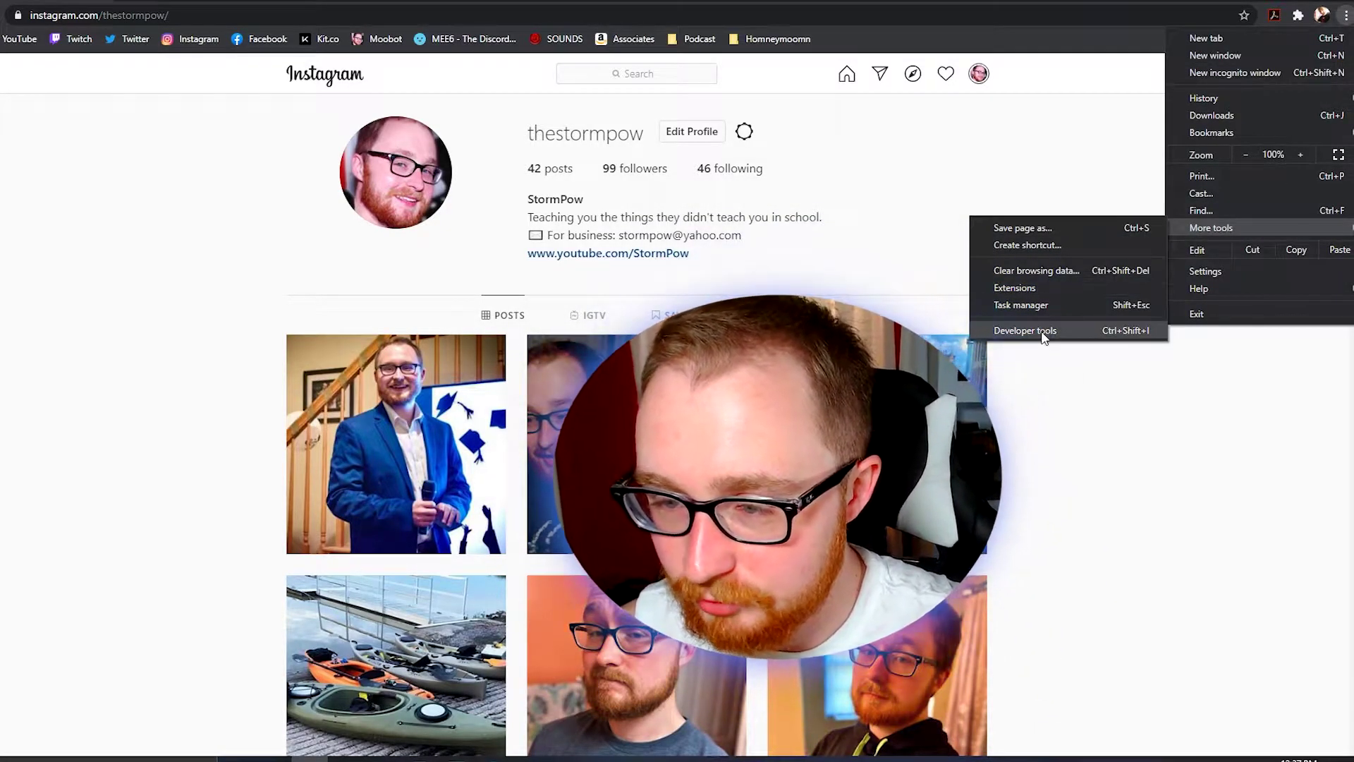
left_click(1042, 330)
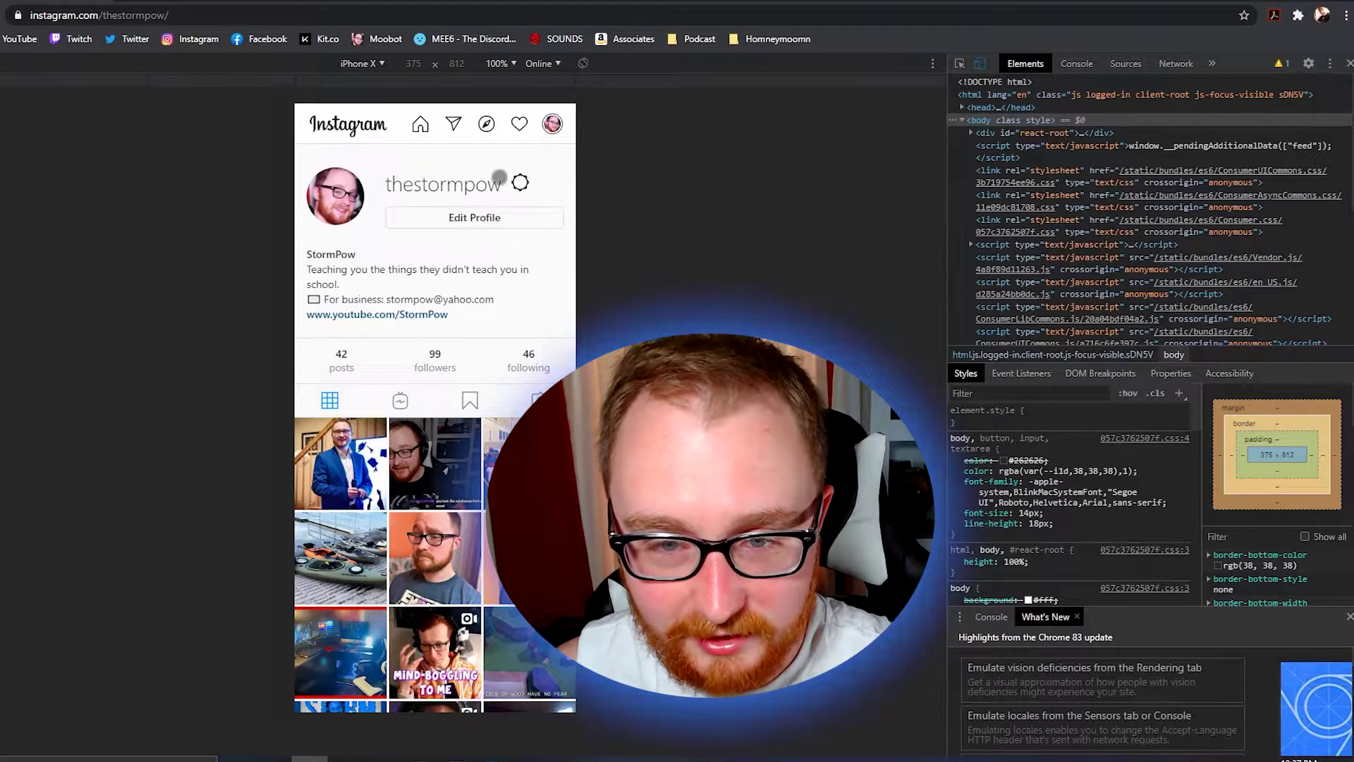
- Go from a profile post back to Home, keep iPhone X as the device, and reload with F5
left_click(355, 482)
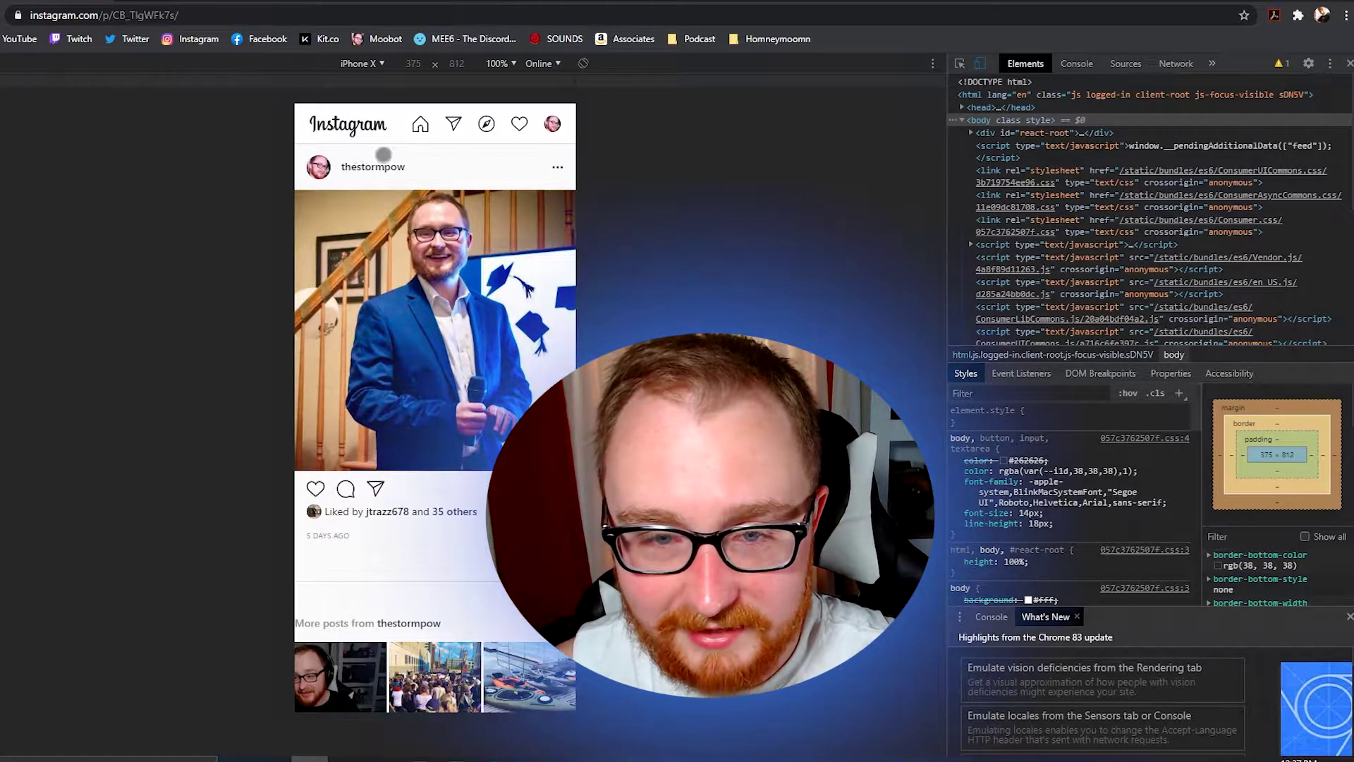
left_click(421, 124)
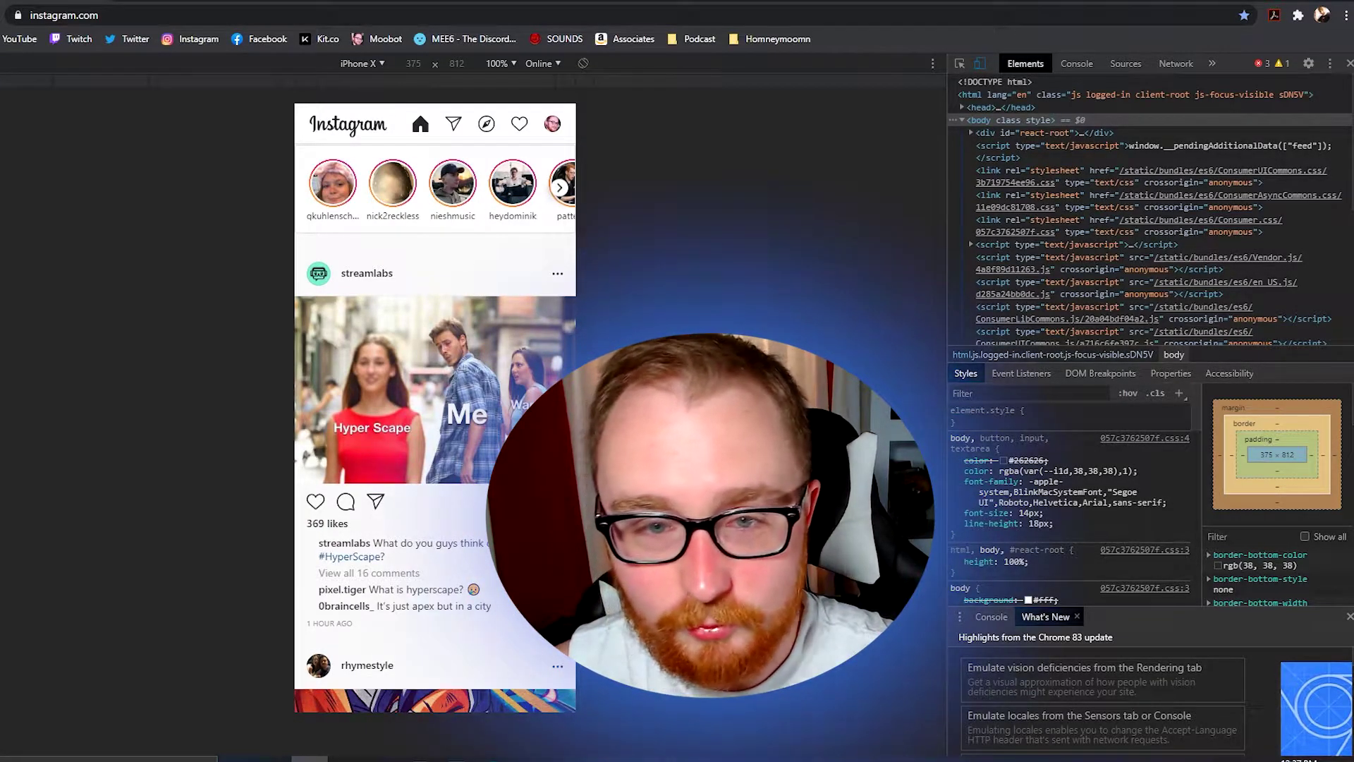
left_click(364, 65)
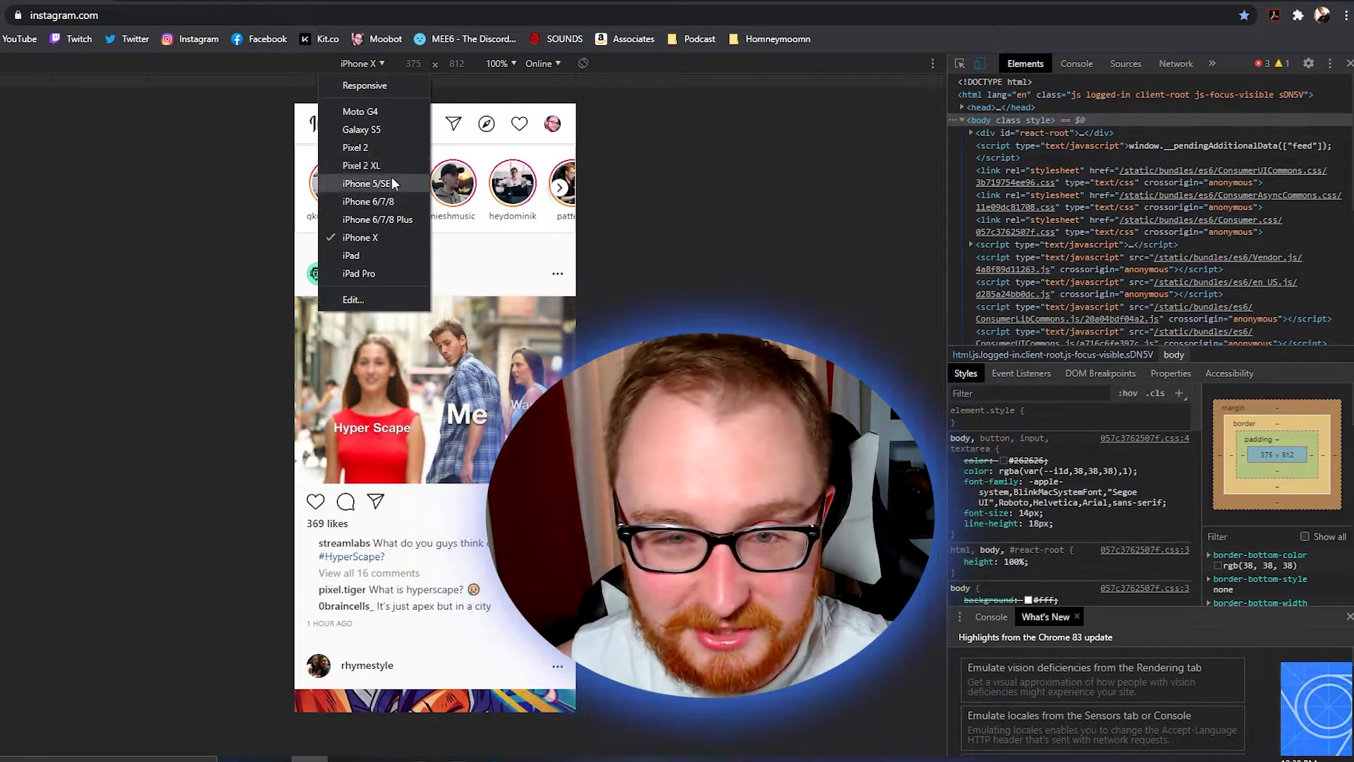
left_click(209, 202)
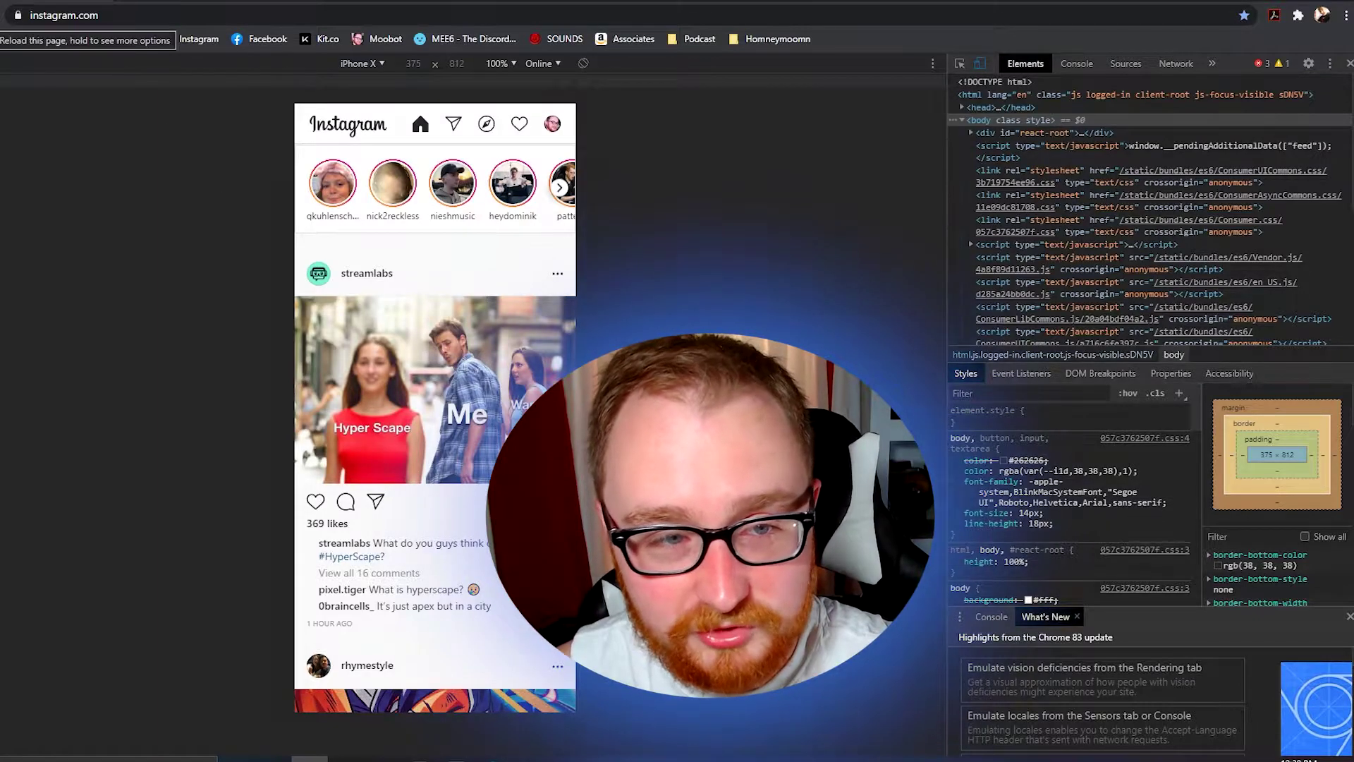
key("F5")
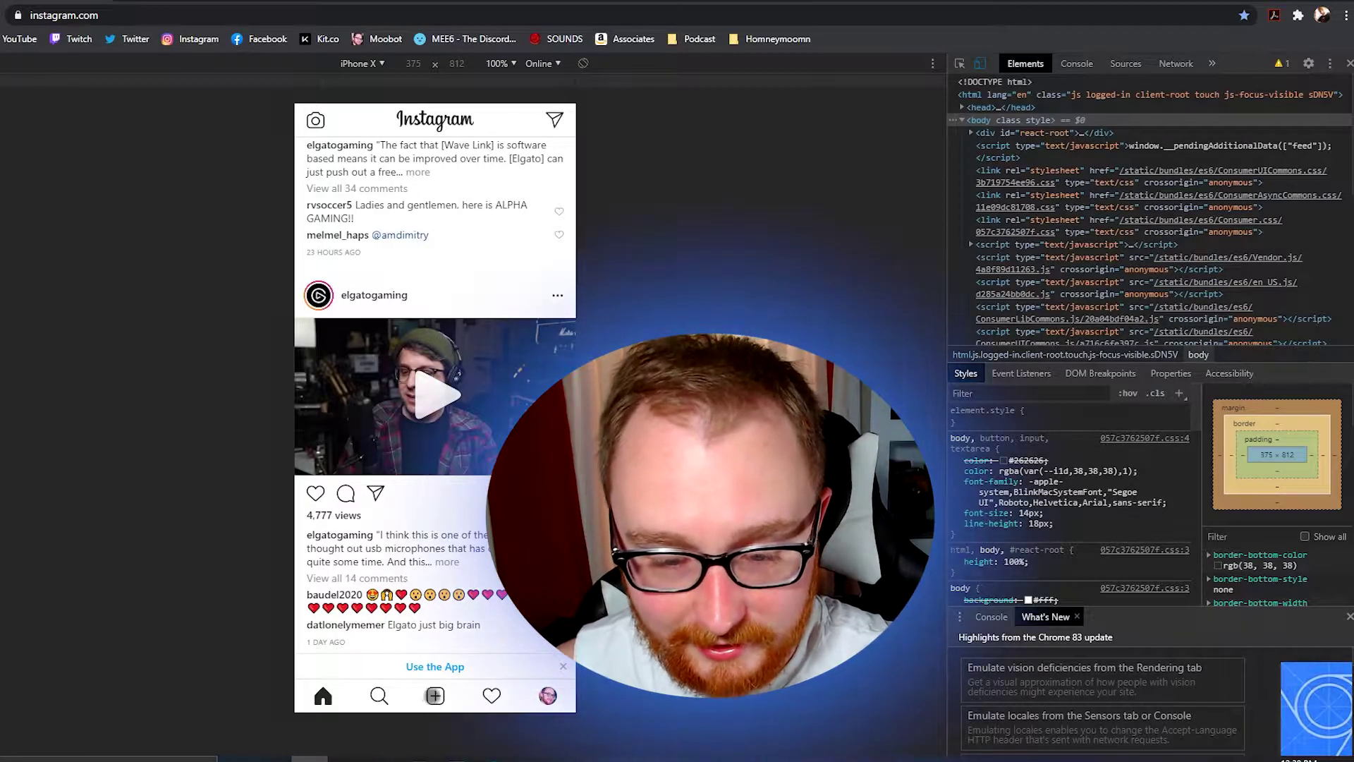
- Start a new post and browse the D: Photos > thumbs folder in the Open dialog
left_click(436, 697)
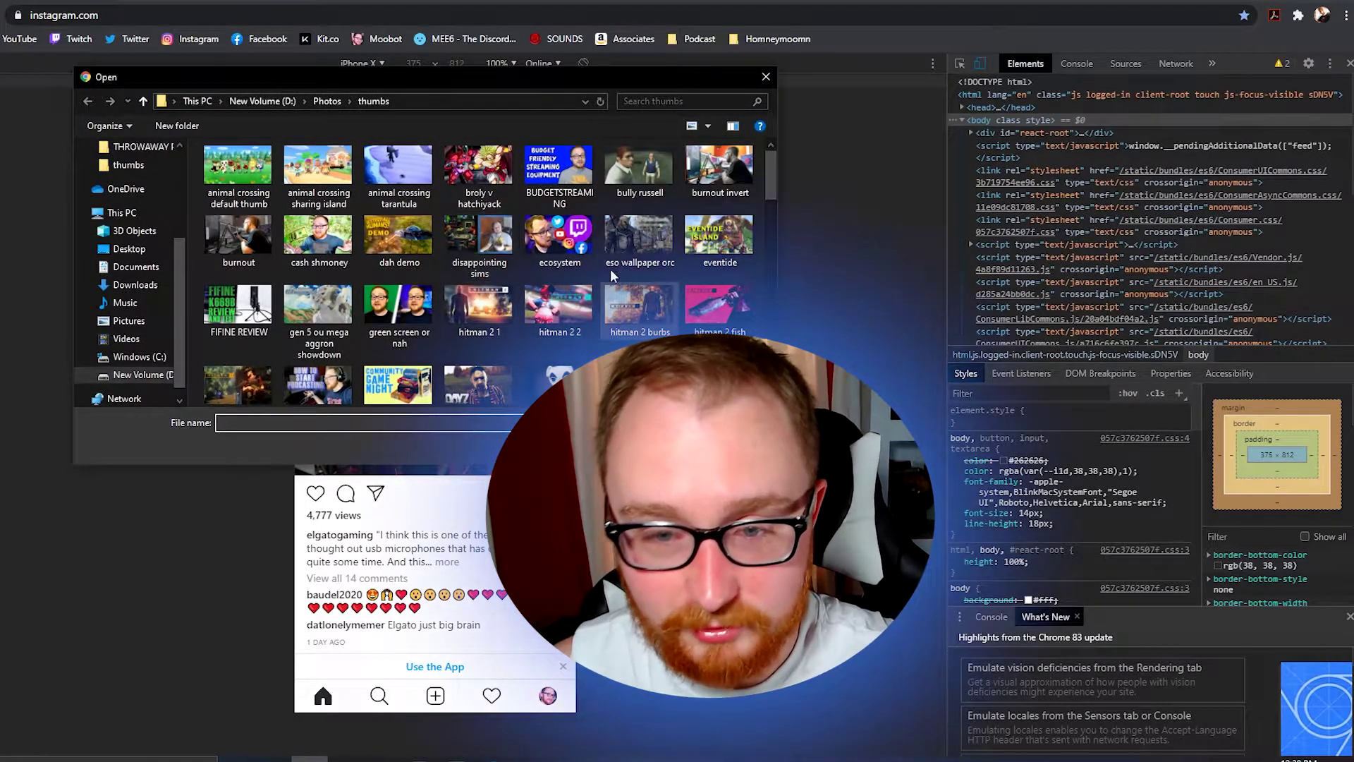
scroll(414, 286, "down", 15)
scroll(414, 286, "up", 15)
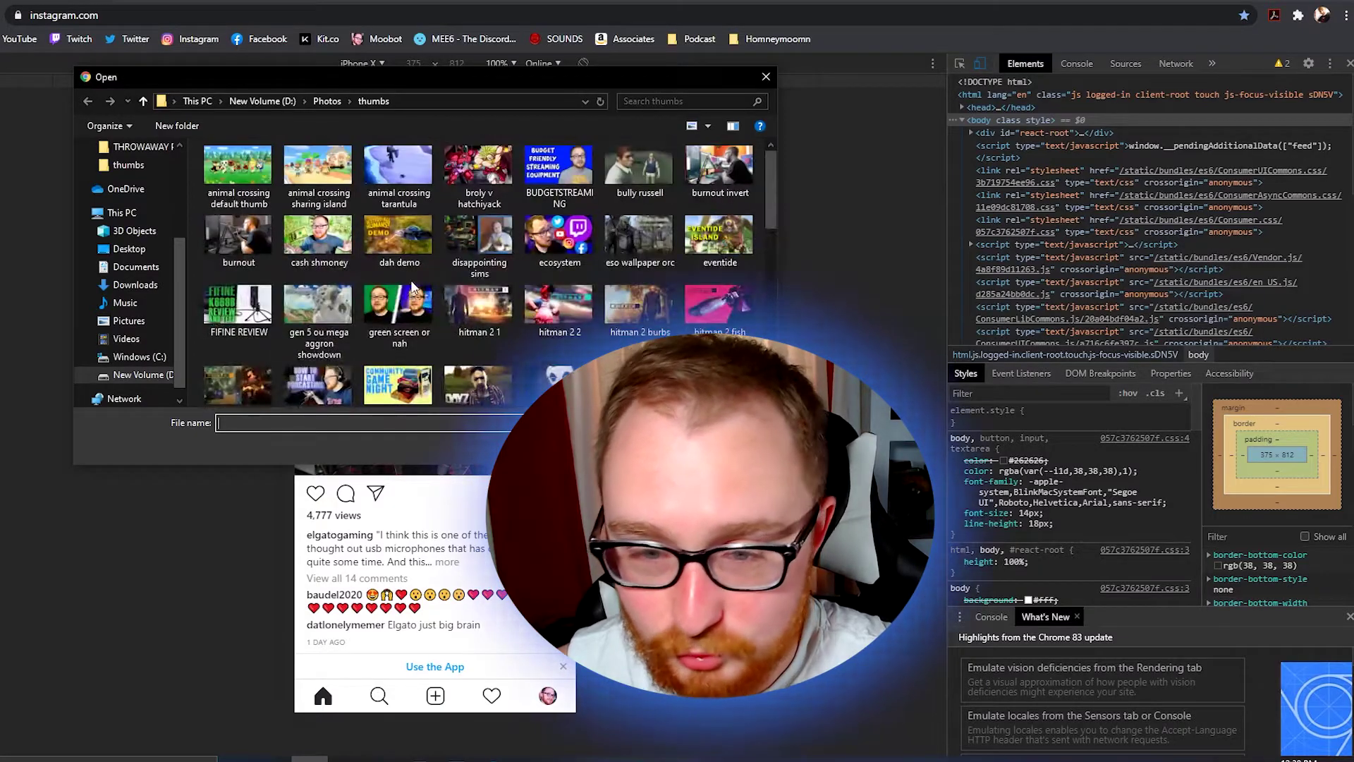
- Pick the FIFINE REVIEW image, fit it uncropped and upright, and continue to the caption screen
double_click(245, 305)
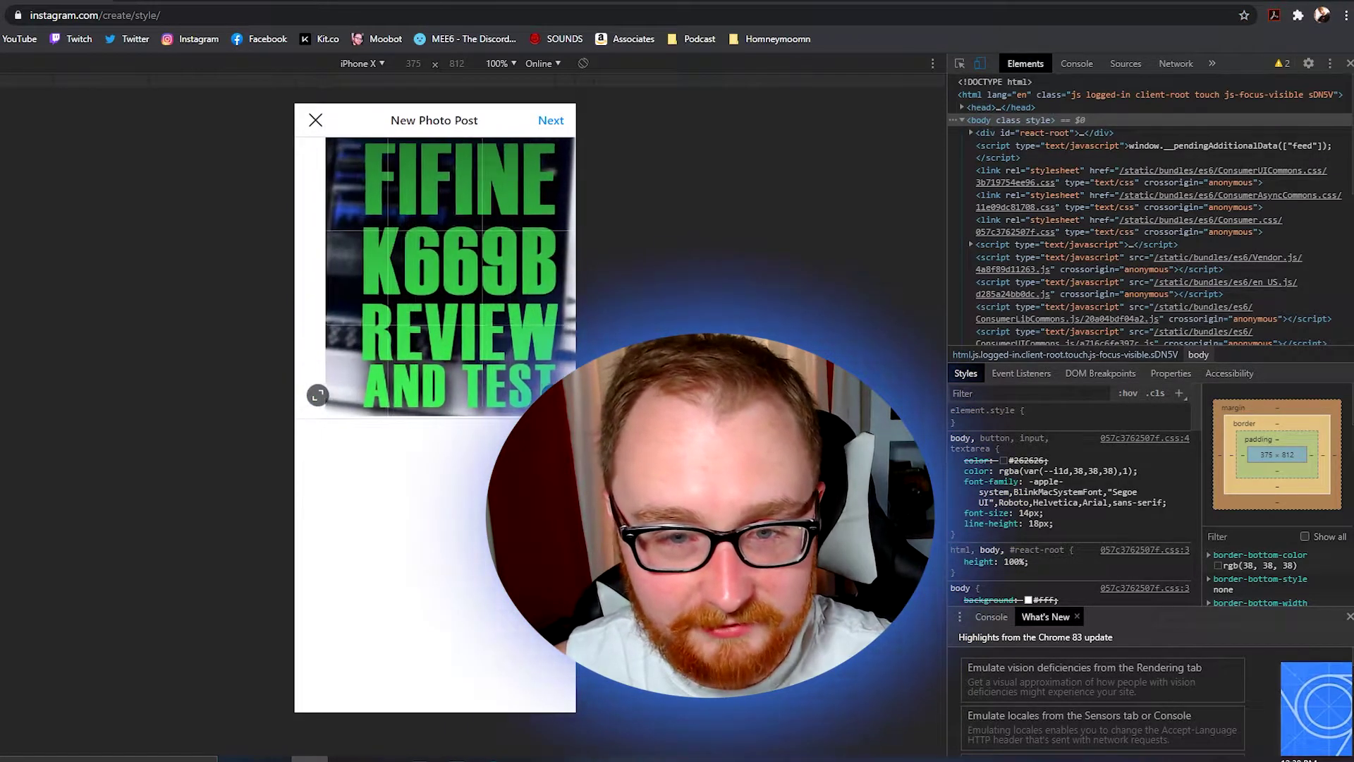
left_click_drag(568, 267, 510, 266)
left_click(317, 395)
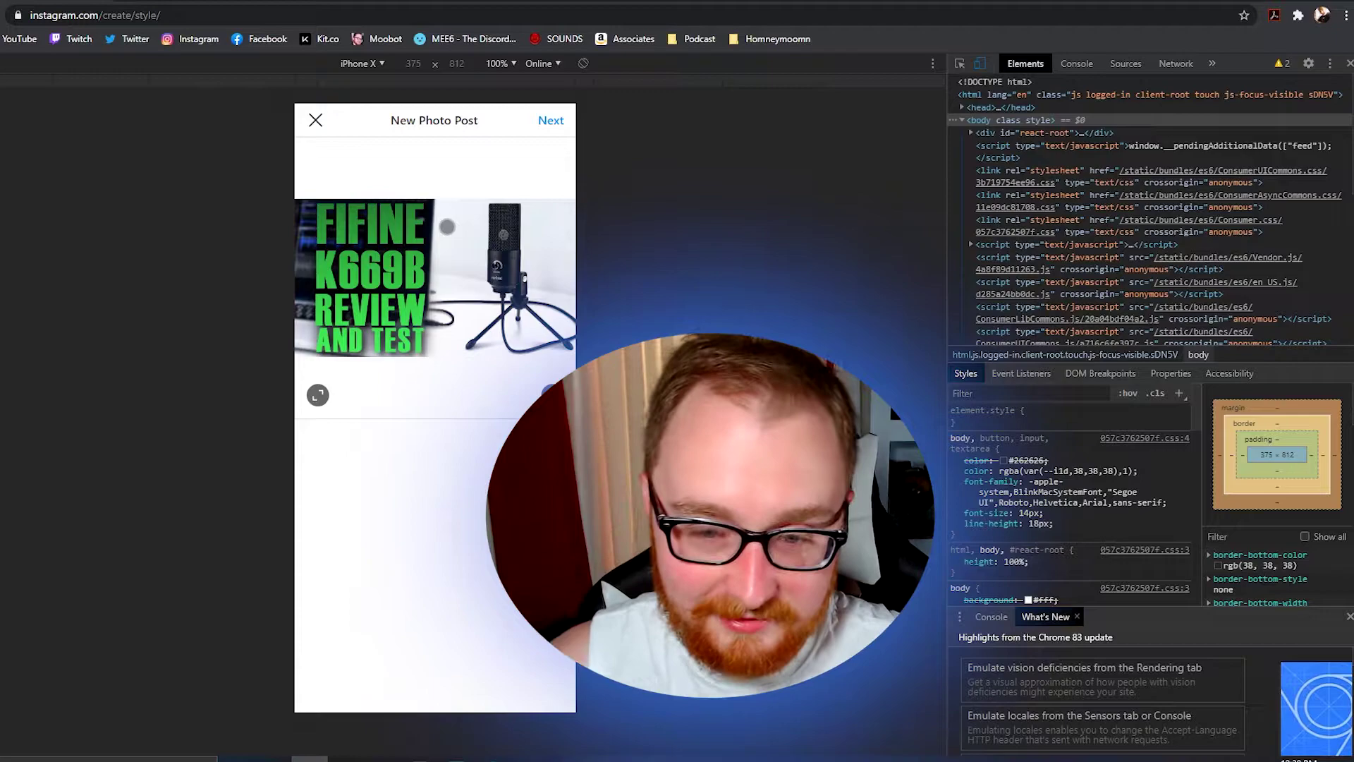
left_click(552, 393)
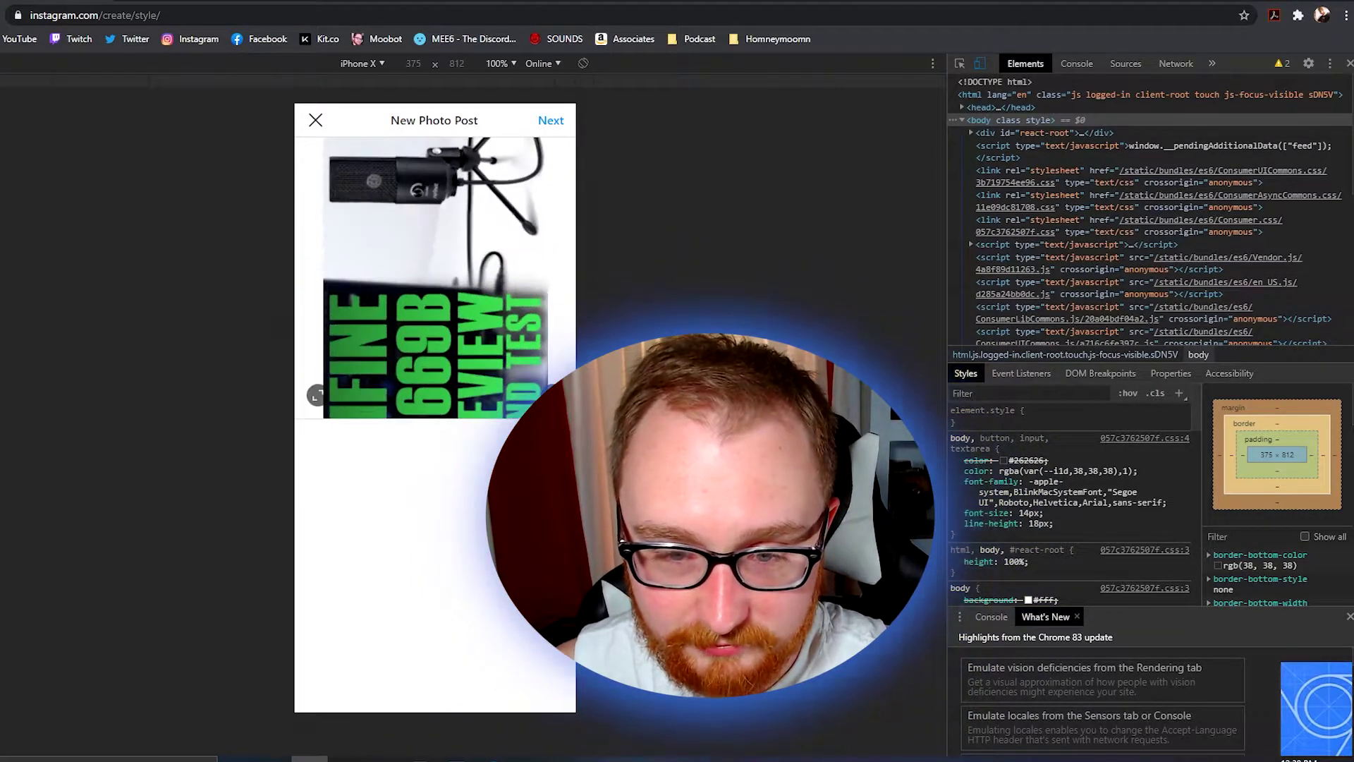
left_click(552, 394)
left_click(553, 393)
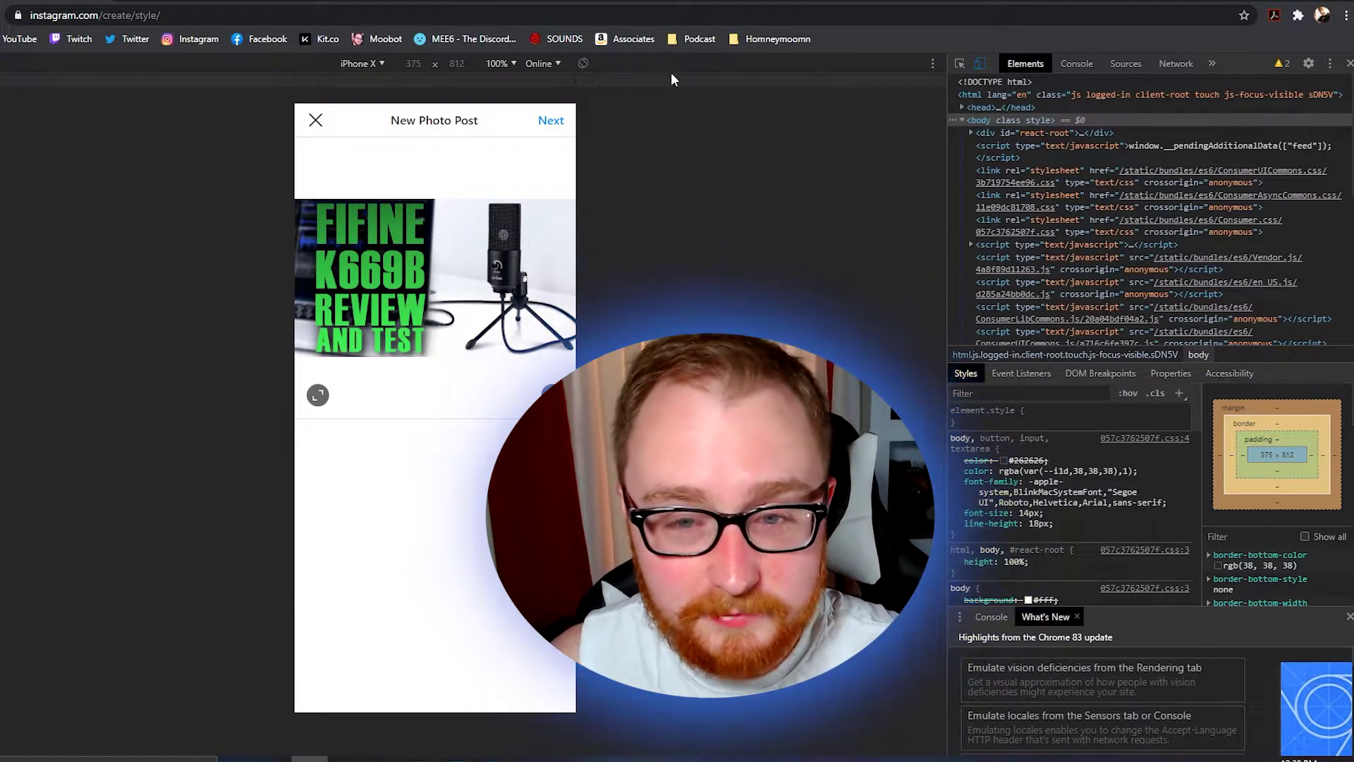
left_click(553, 121)
- Enter 'caption' as the post caption and leave Tag People with nobody tagged
left_click(422, 169)
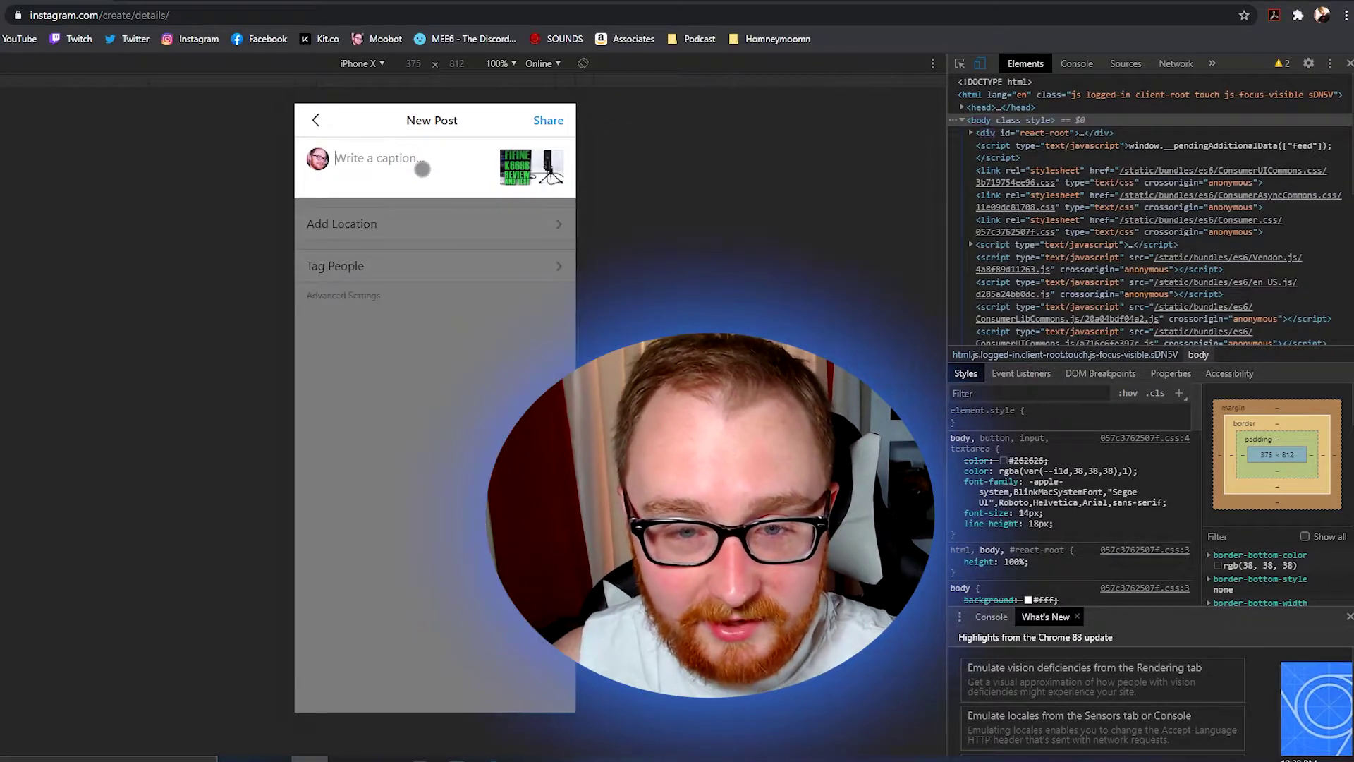
type("cap")
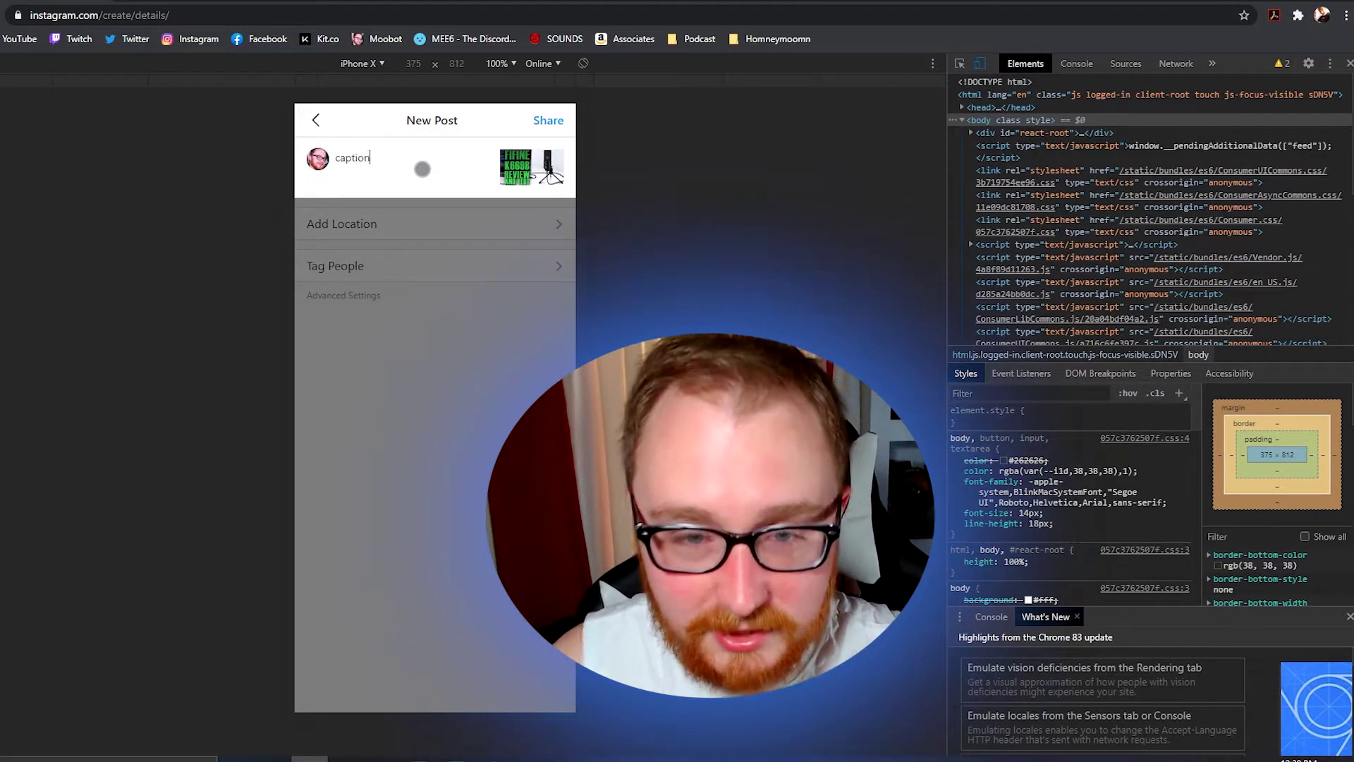
type("tion")
left_click(463, 393)
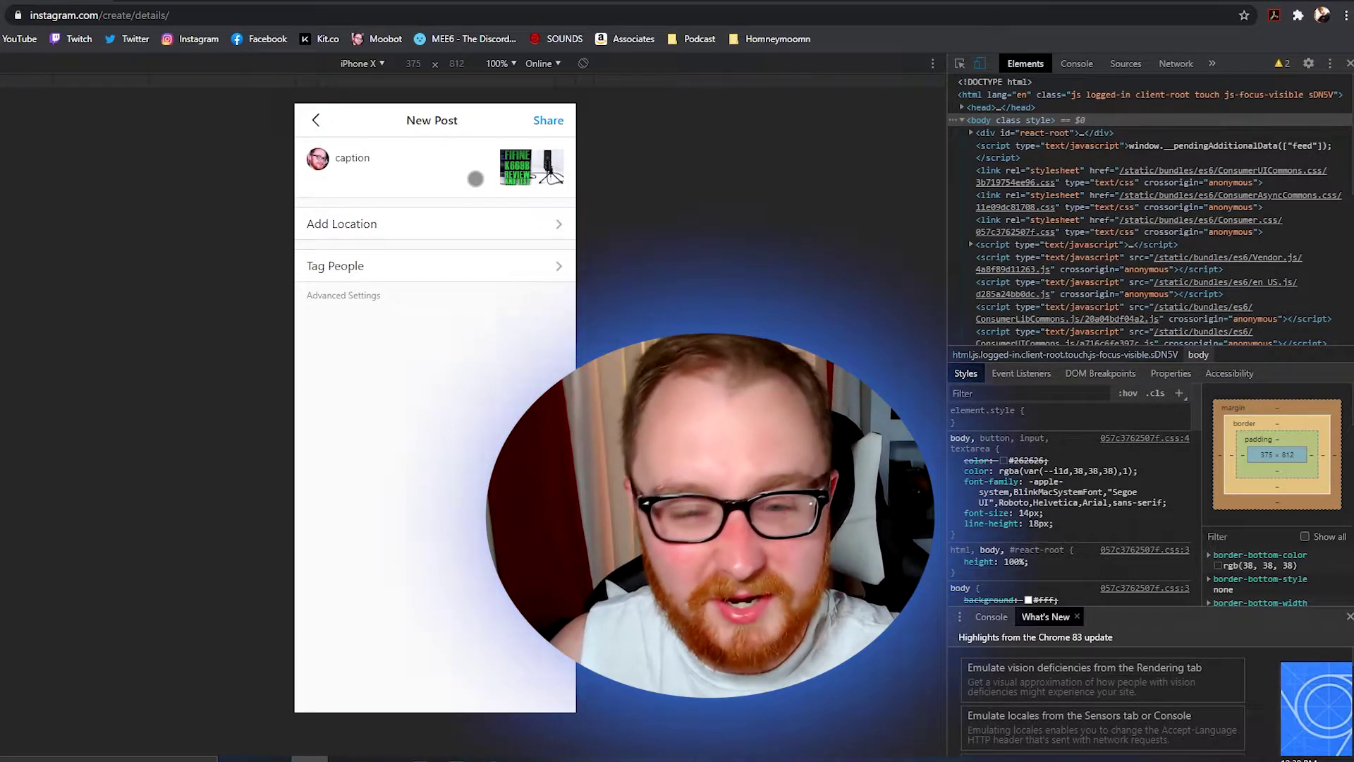
left_click(352, 279)
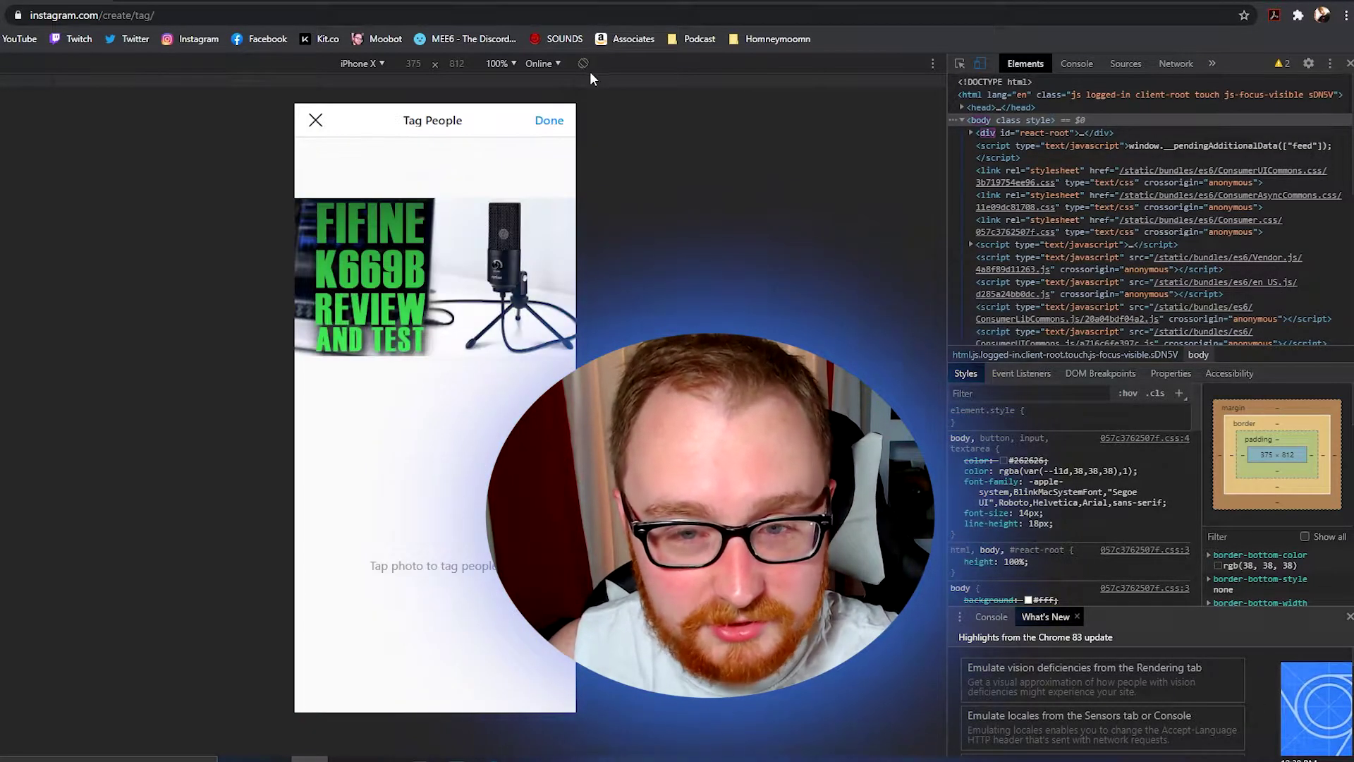
left_click(547, 122)
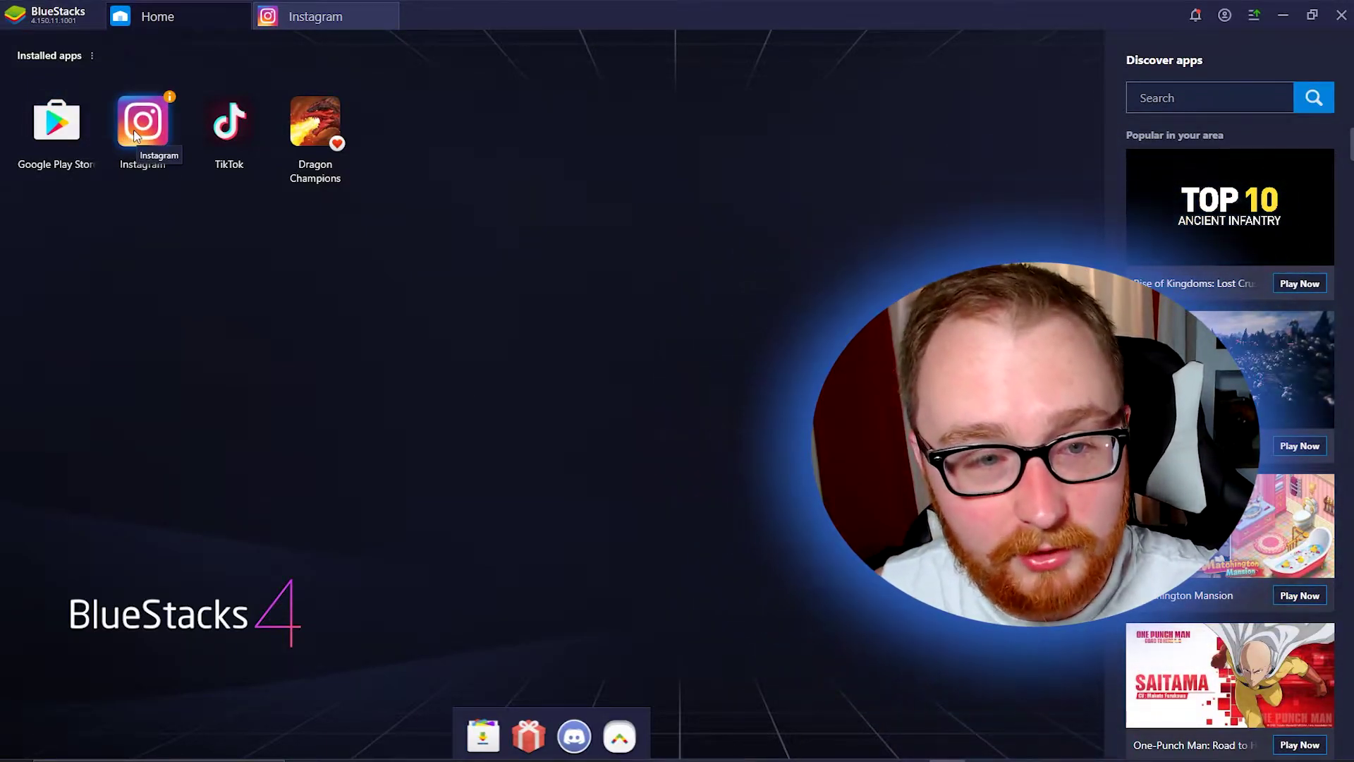
- Start a new Instagram post with the room-setup video, then choose Other... from the Gallery sources
left_click(345, 15)
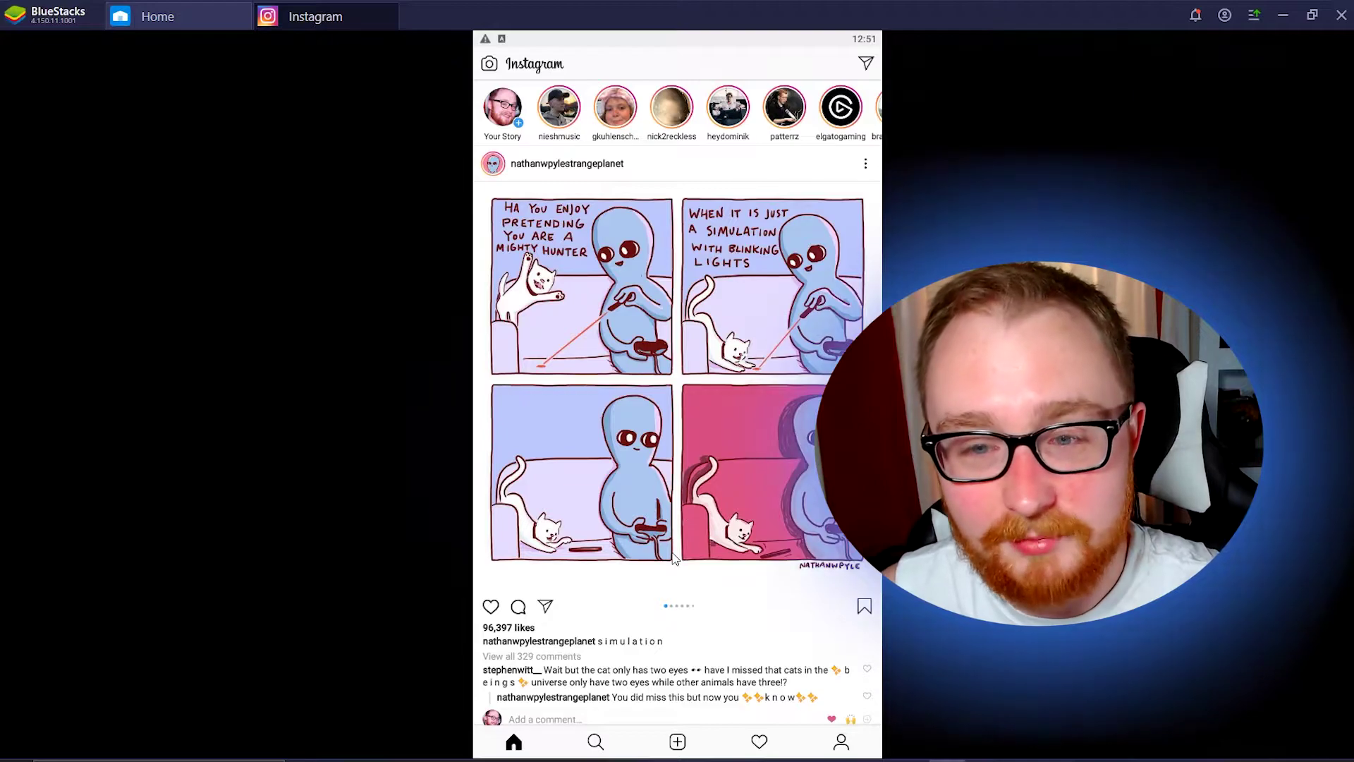
scroll(675, 557, "down", 10)
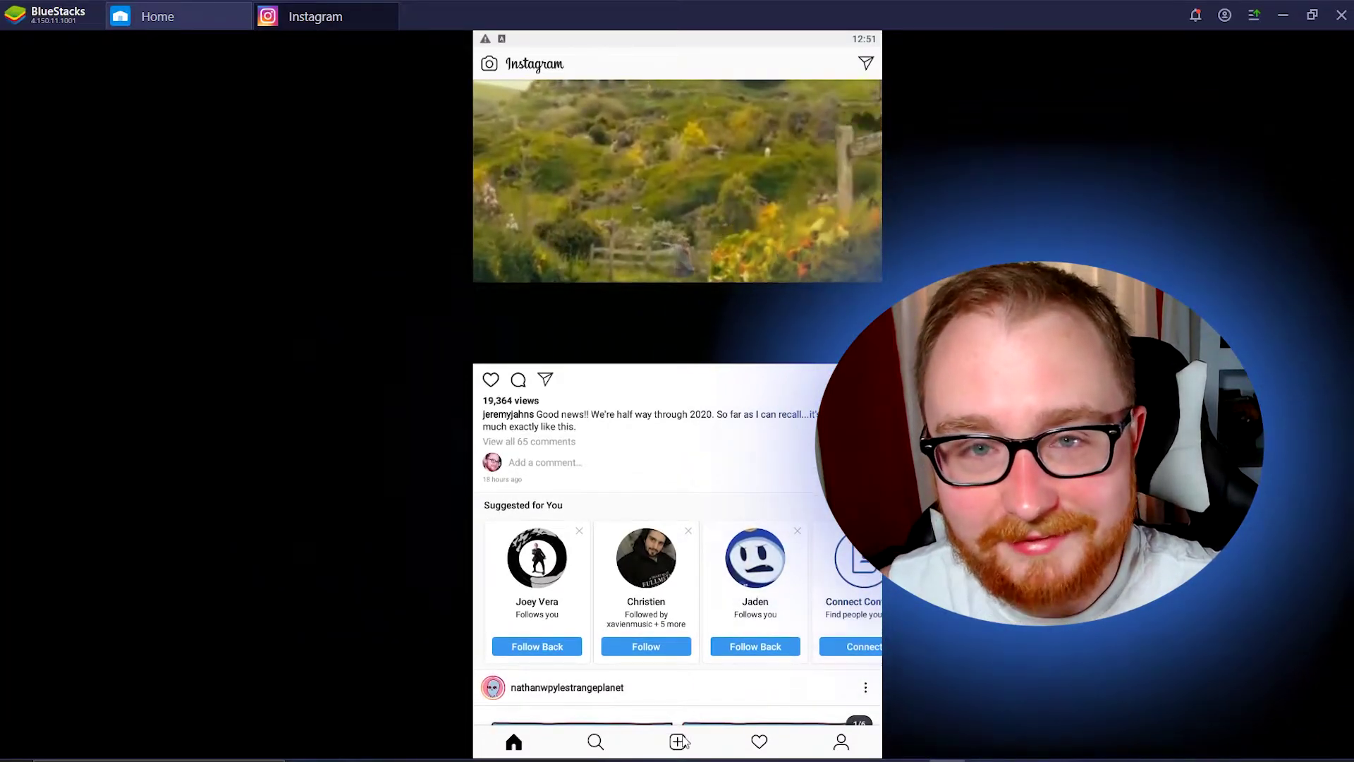
left_click(678, 741)
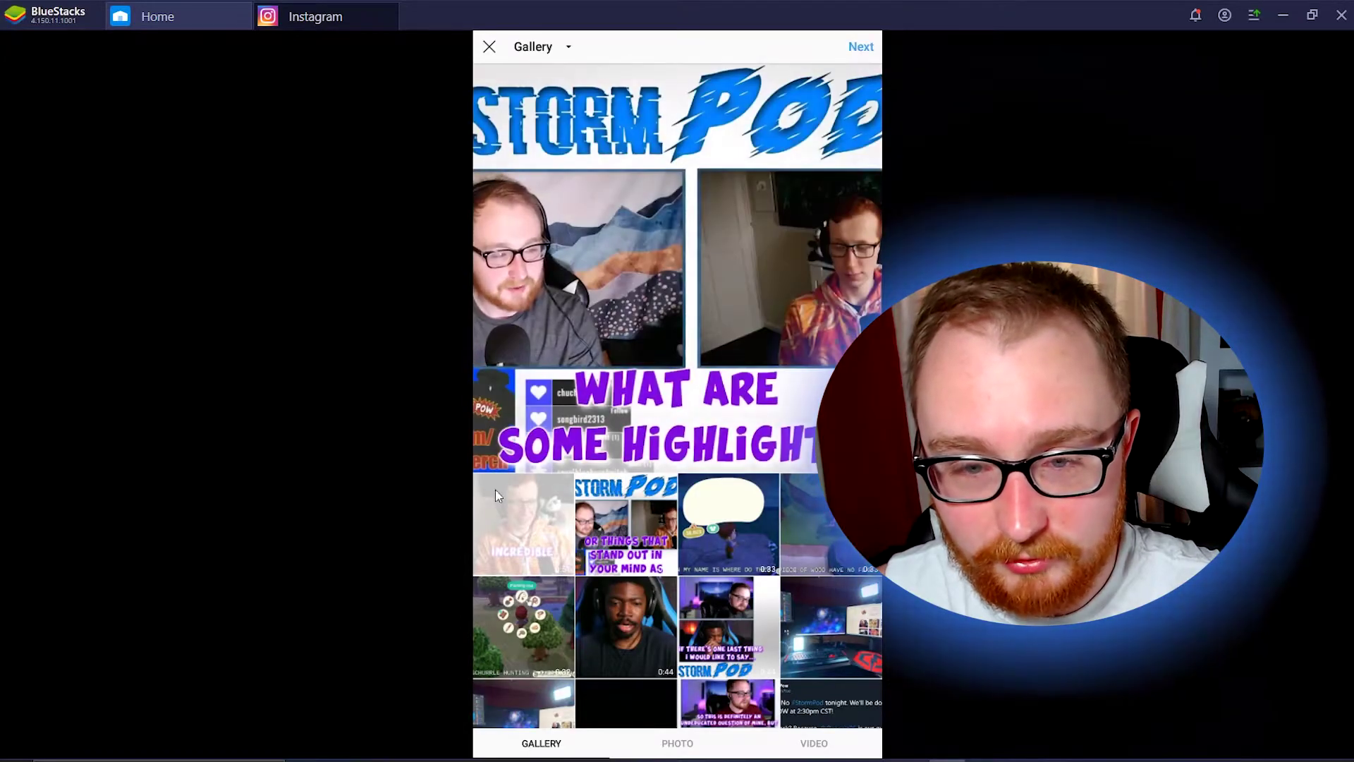
left_click(815, 600)
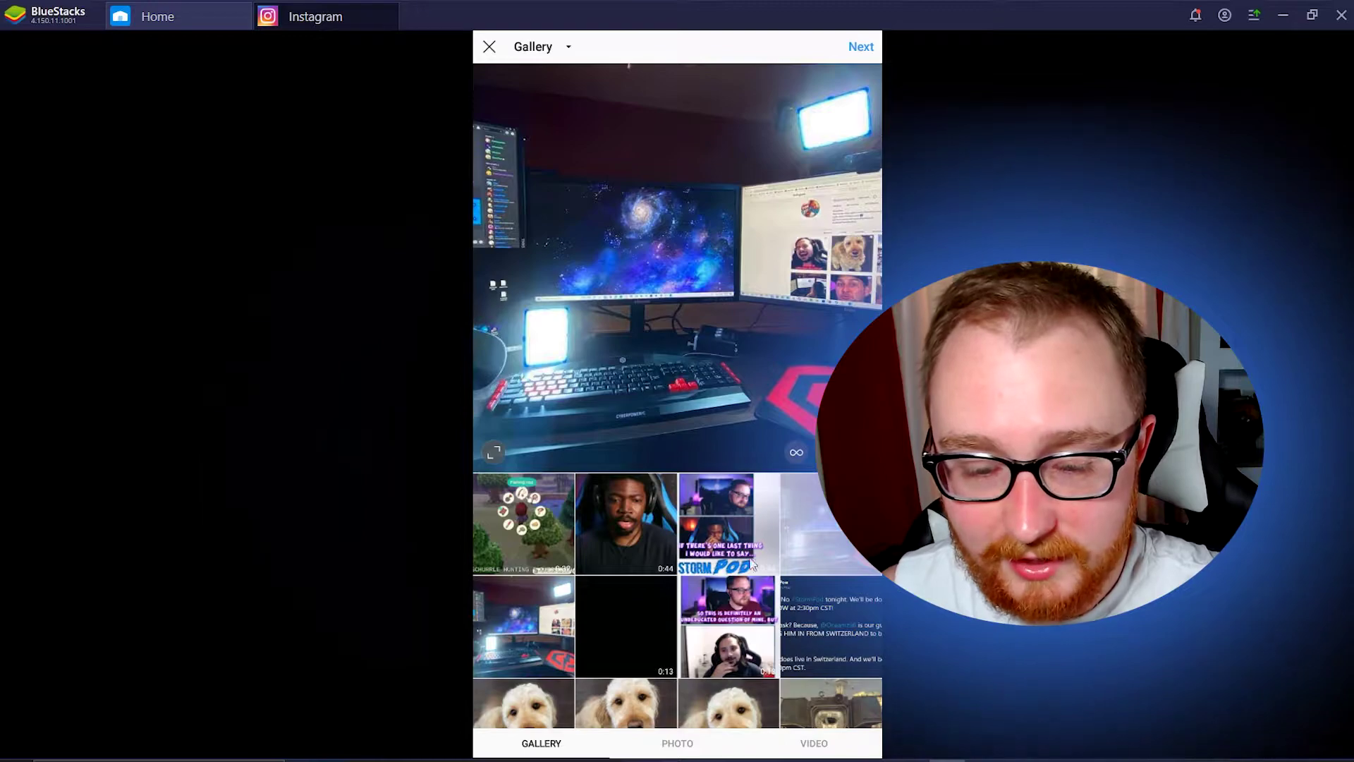
left_click(541, 51)
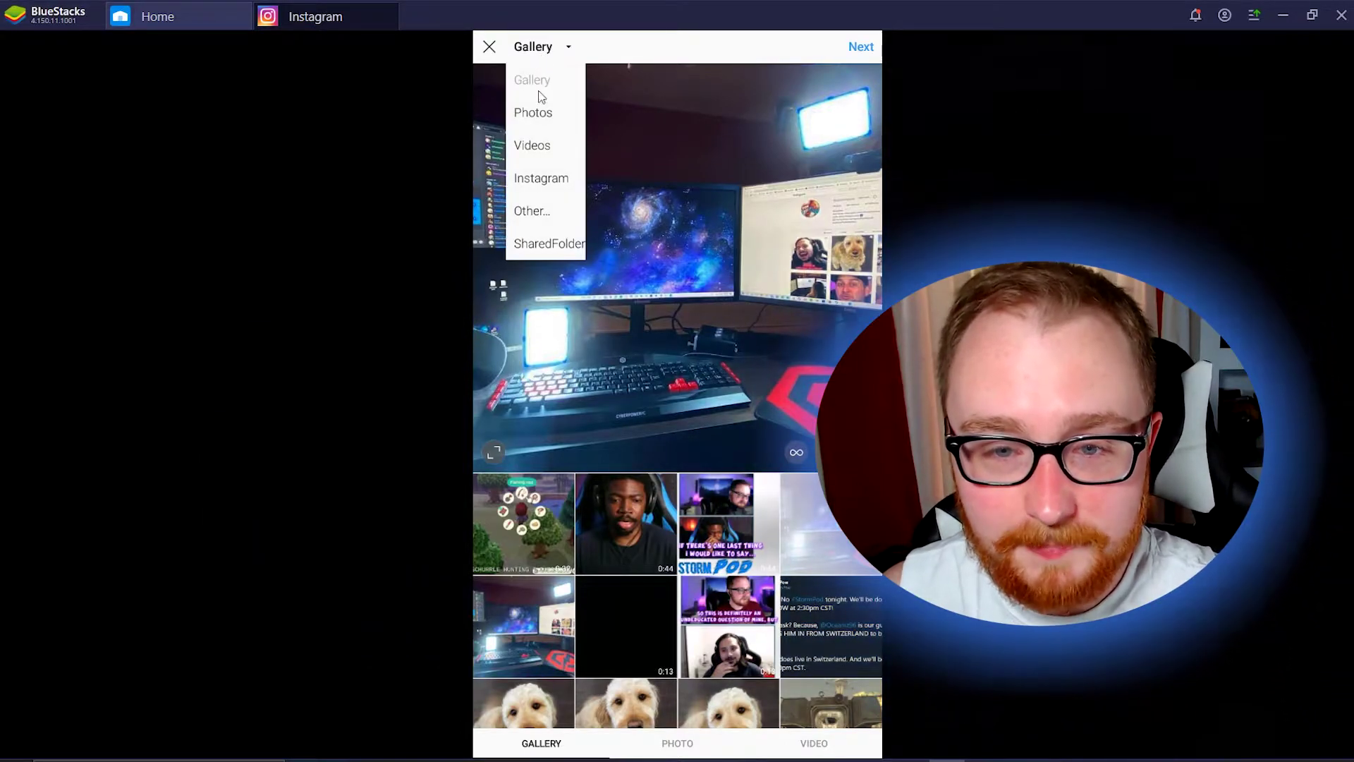
left_click(531, 211)
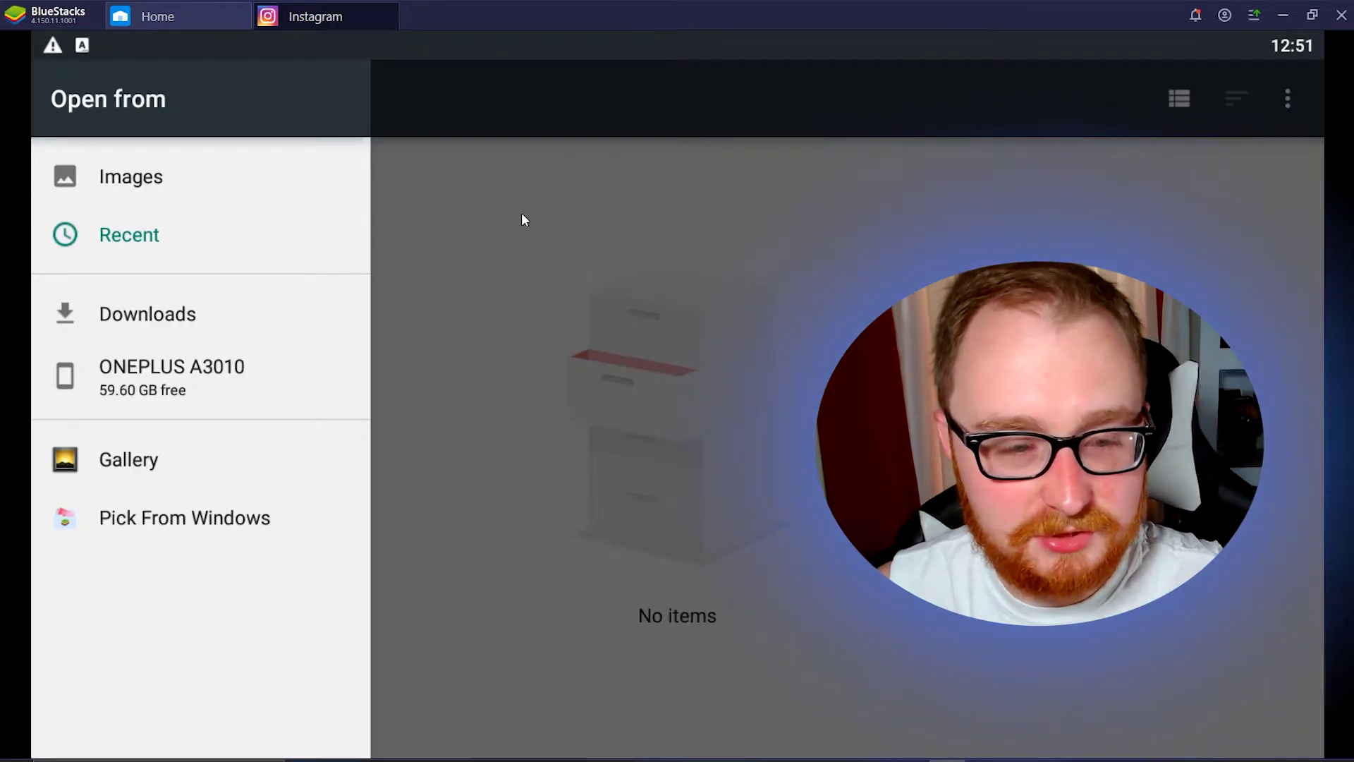
left_click(238, 517)
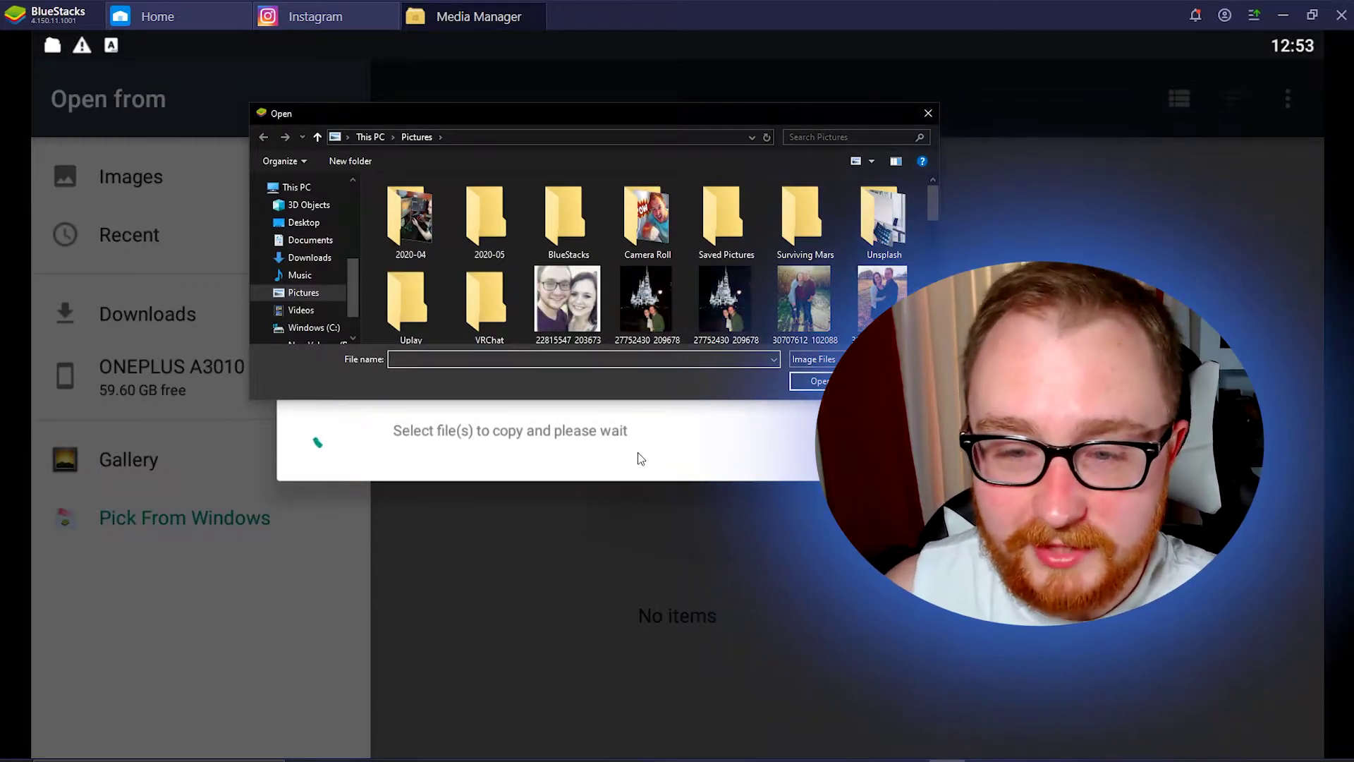
left_click(815, 359)
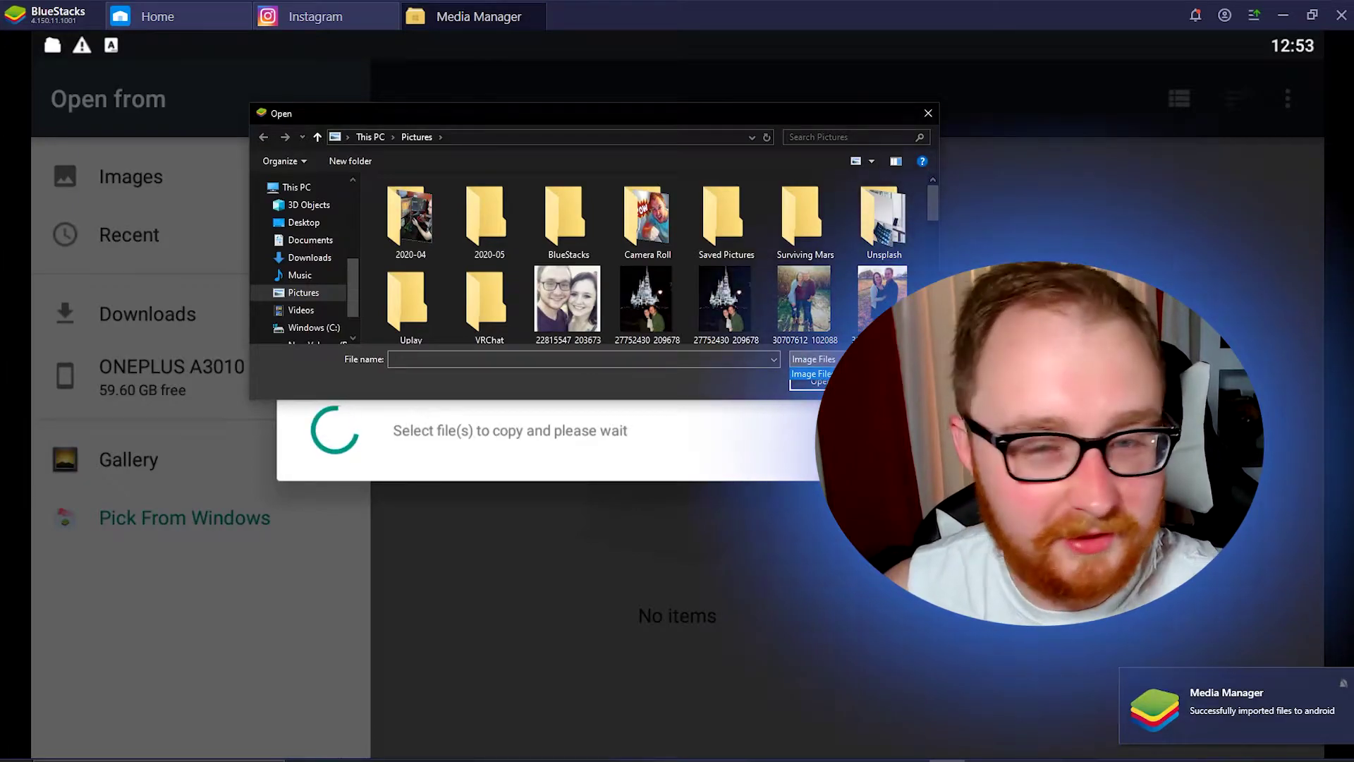
key("Escape")
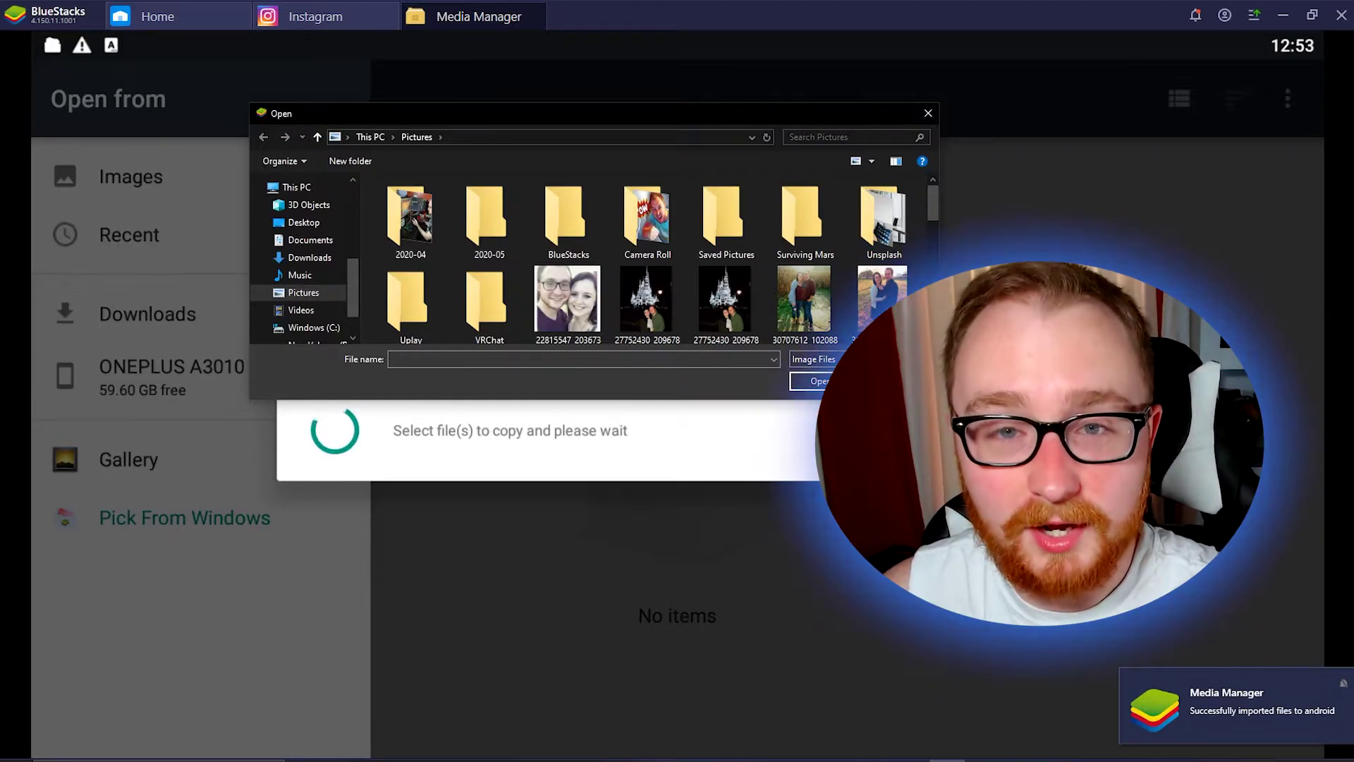
key("Escape")
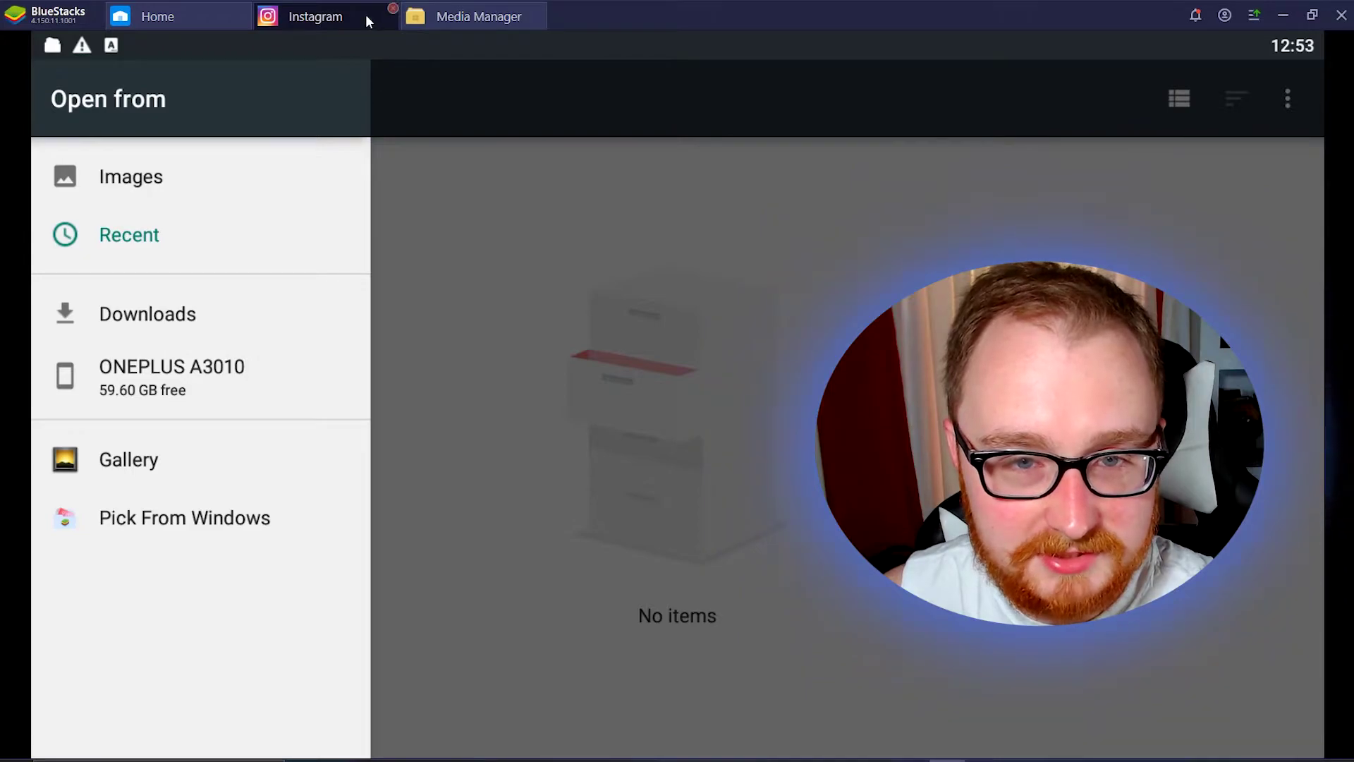
left_click(427, 21)
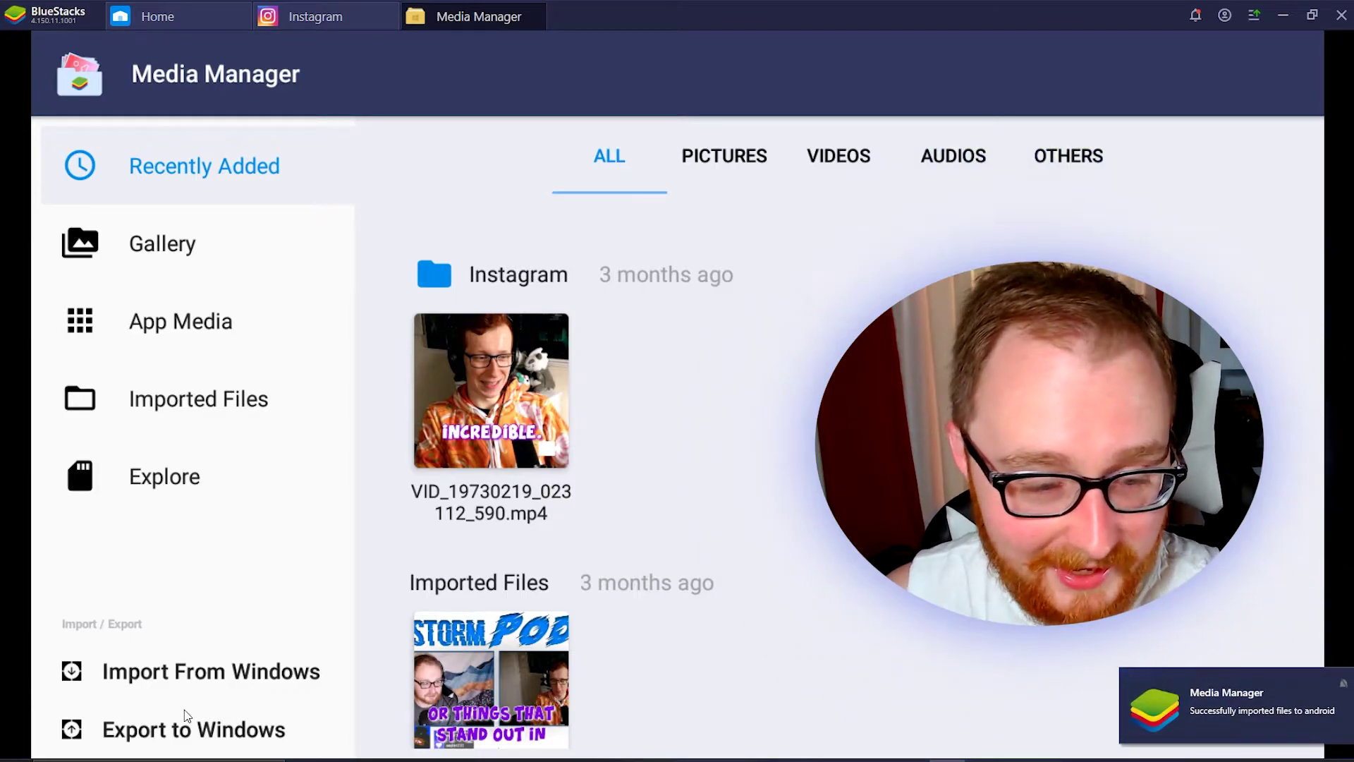
- Import '1v1 fortnite clip' from D:\Videos via Import From Windows and play it
left_click(178, 683)
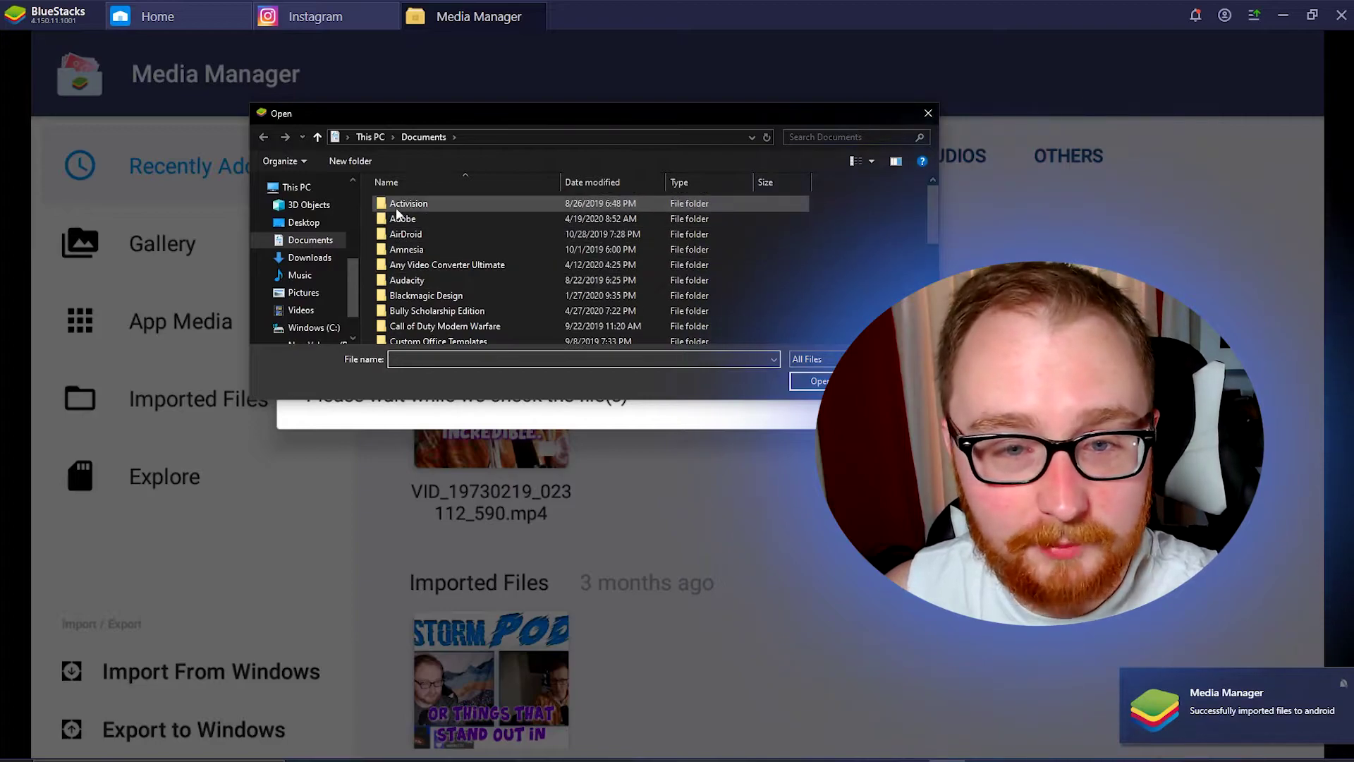
left_click_drag(354, 275, 342, 225)
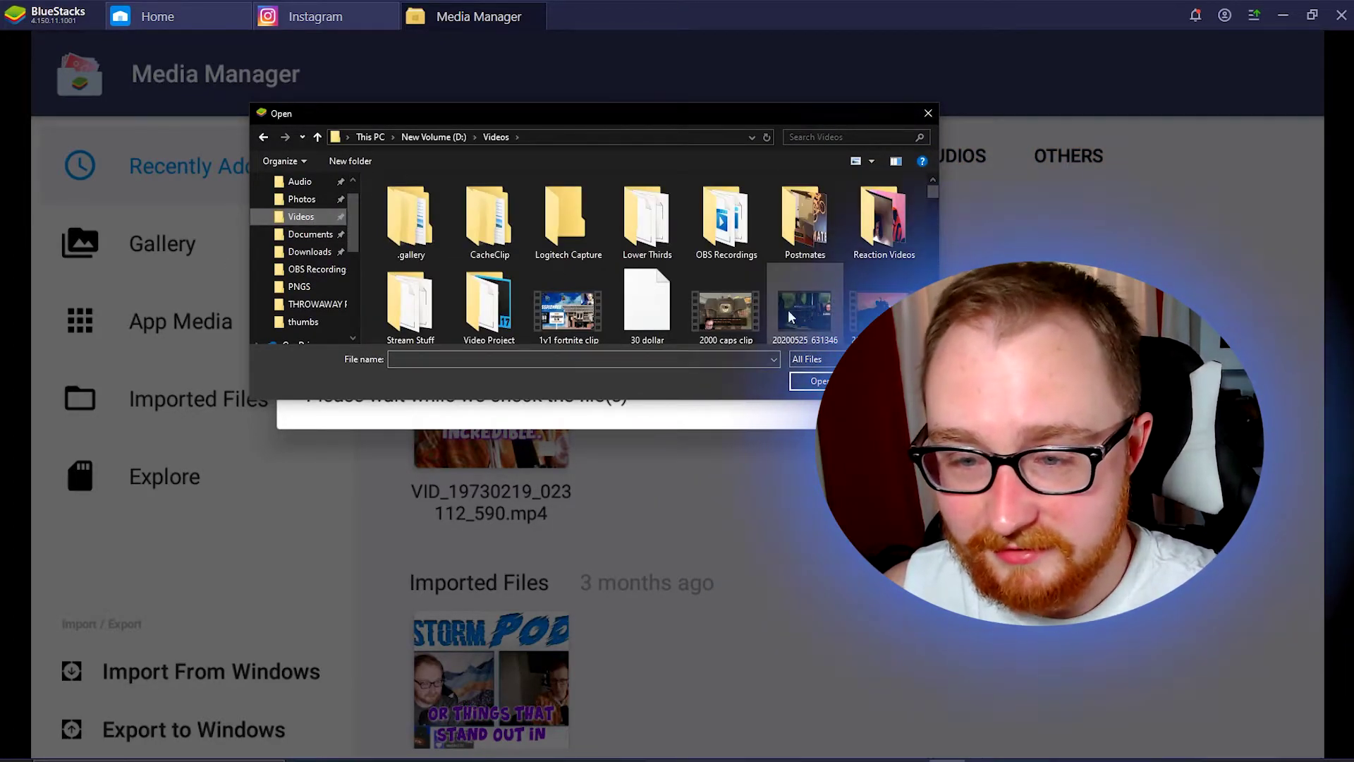
left_click(807, 359)
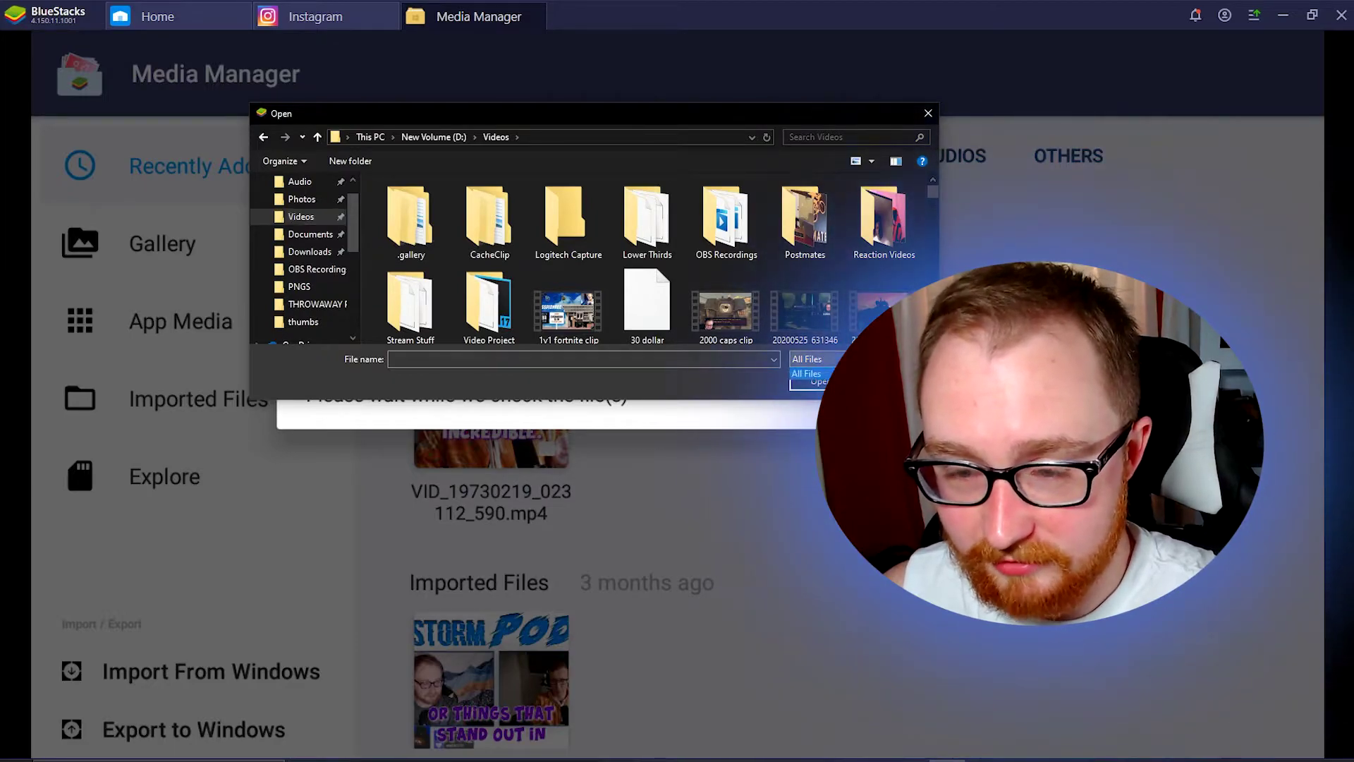
left_click(735, 311)
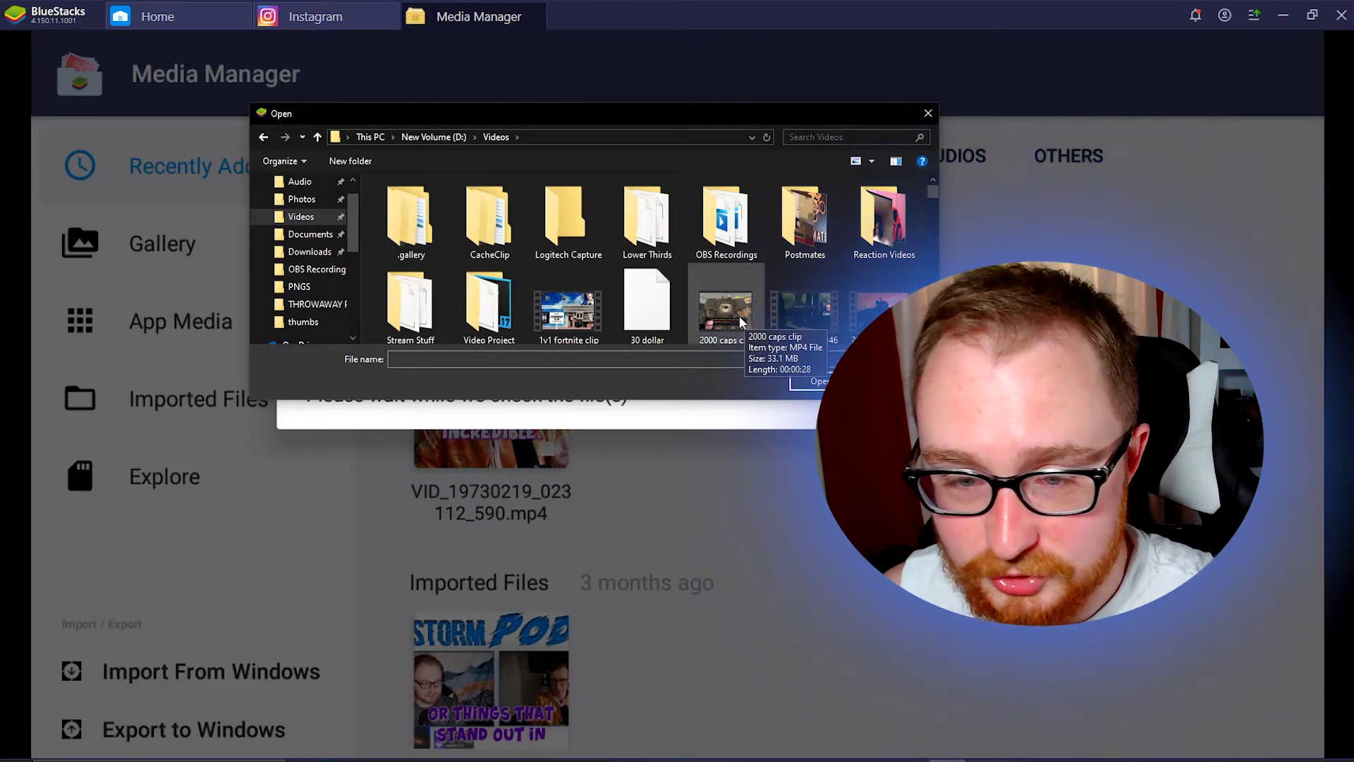
left_click(584, 316)
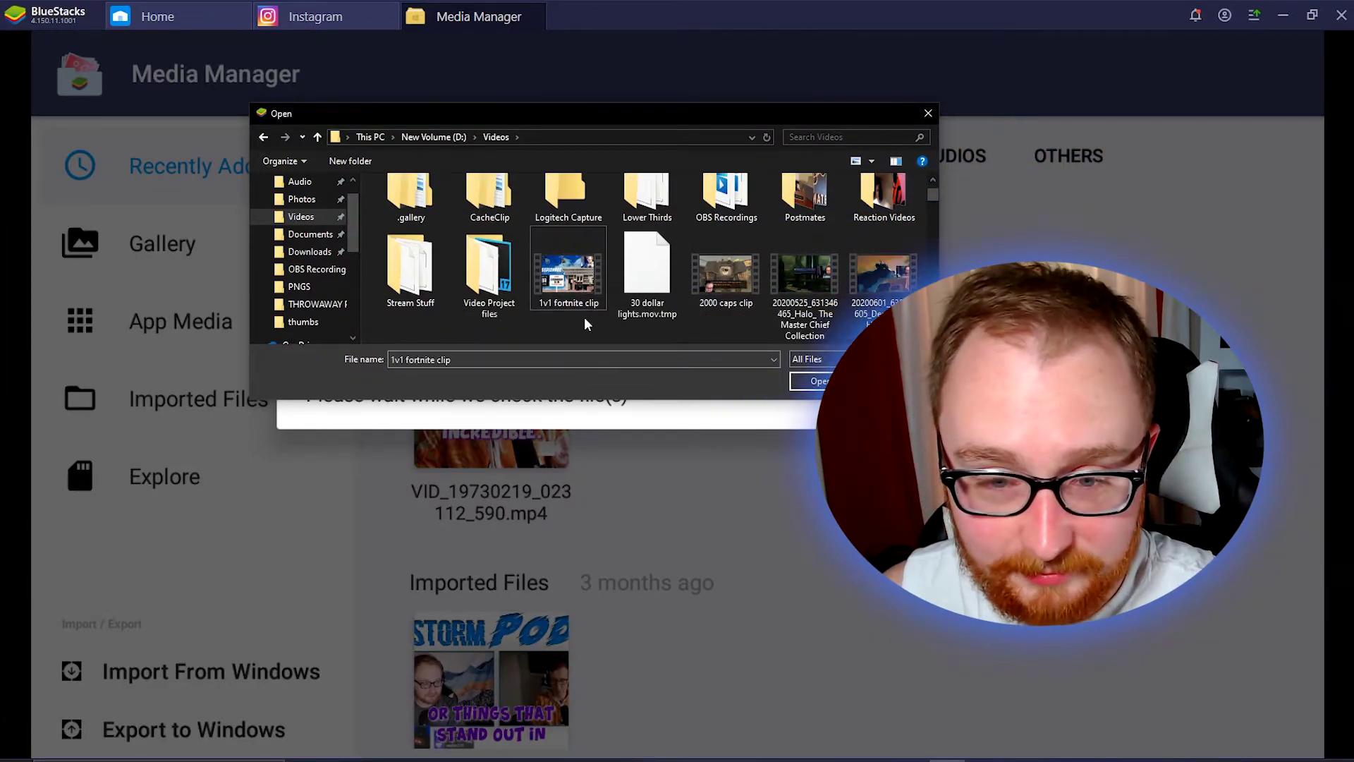
double_click(582, 297)
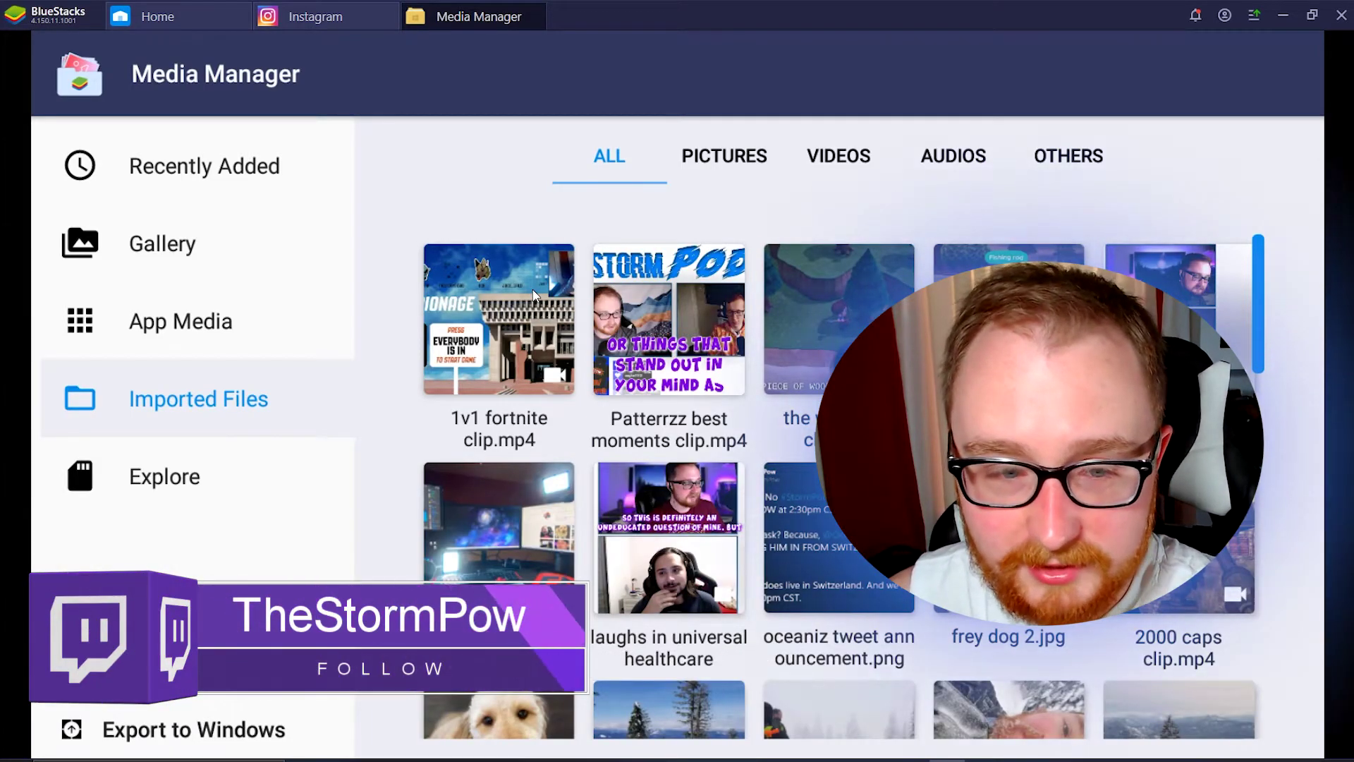
left_click(532, 290)
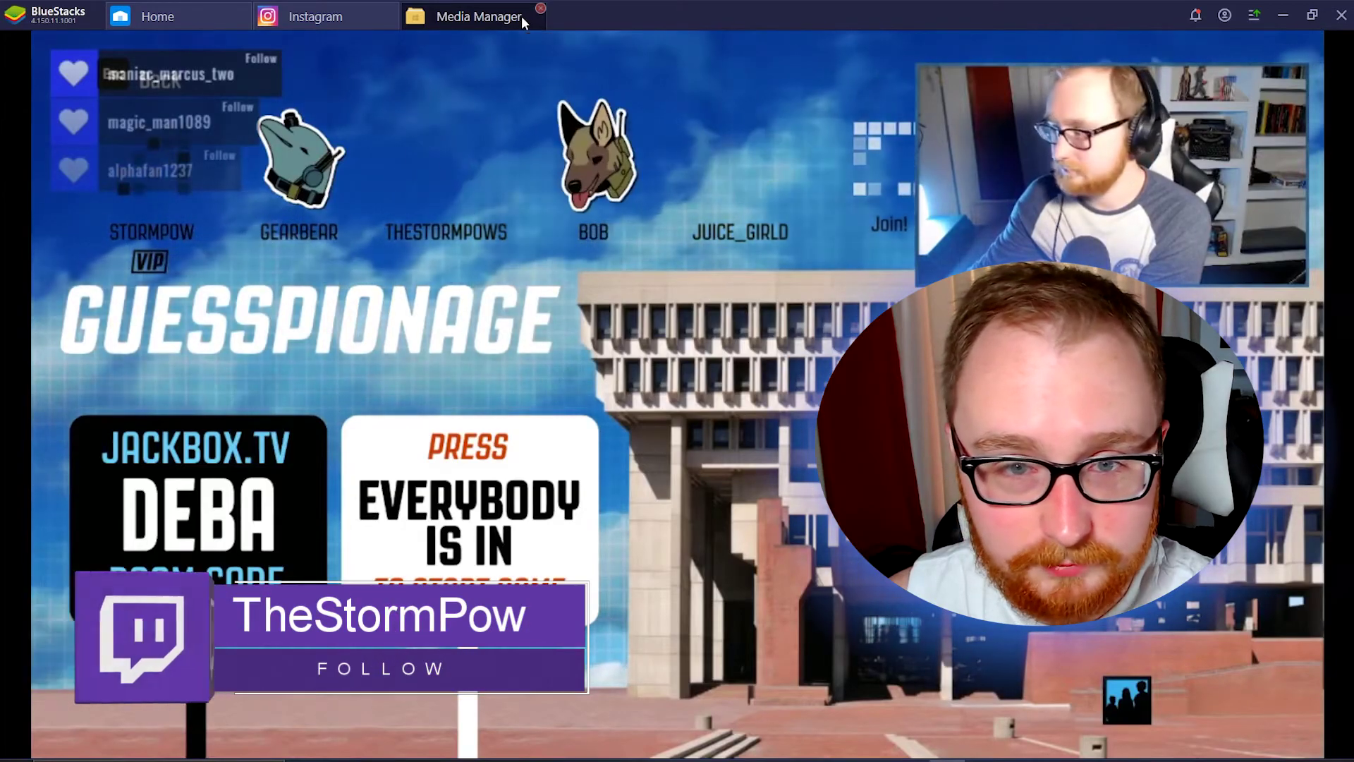
- Back out of the file picker to Instagram's feed and start a new post from the gallery
left_click(313, 16)
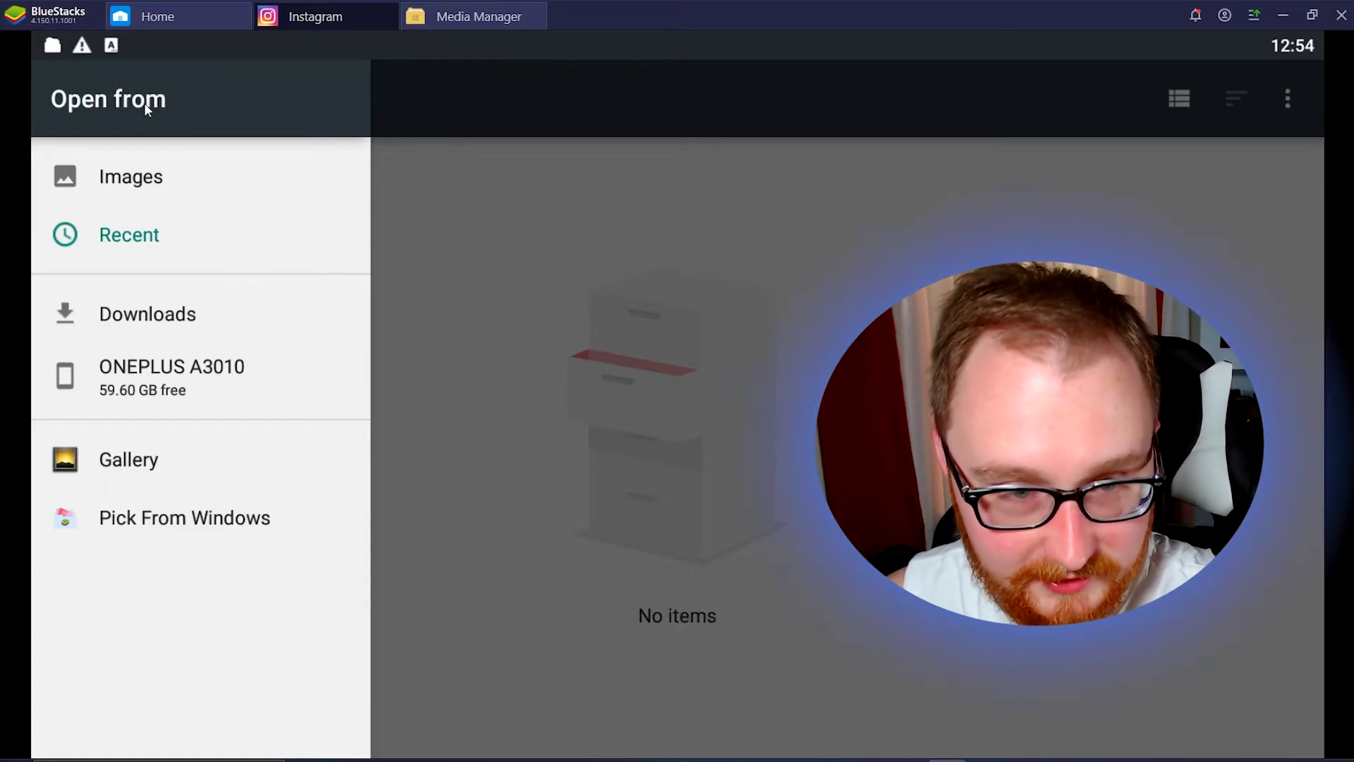
key("Escape")
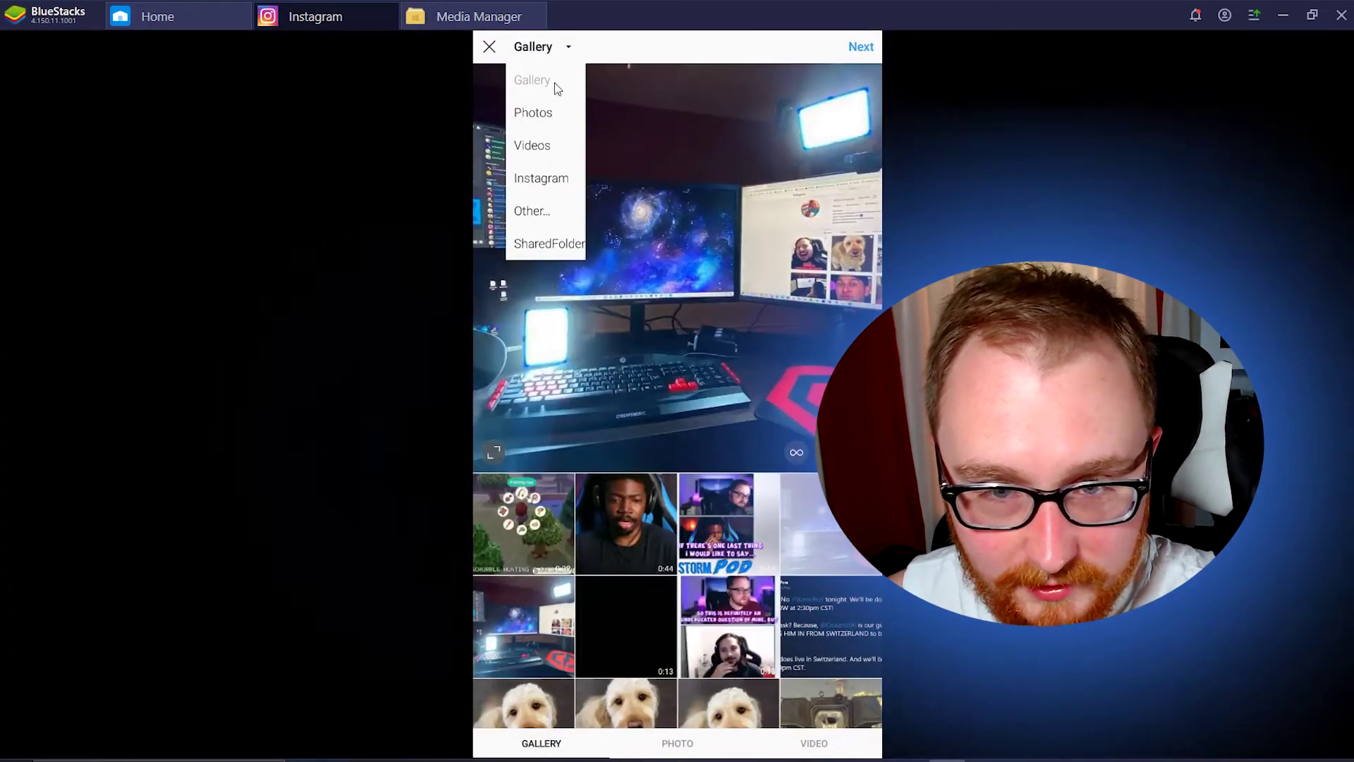
left_click(488, 48)
left_click(488, 48)
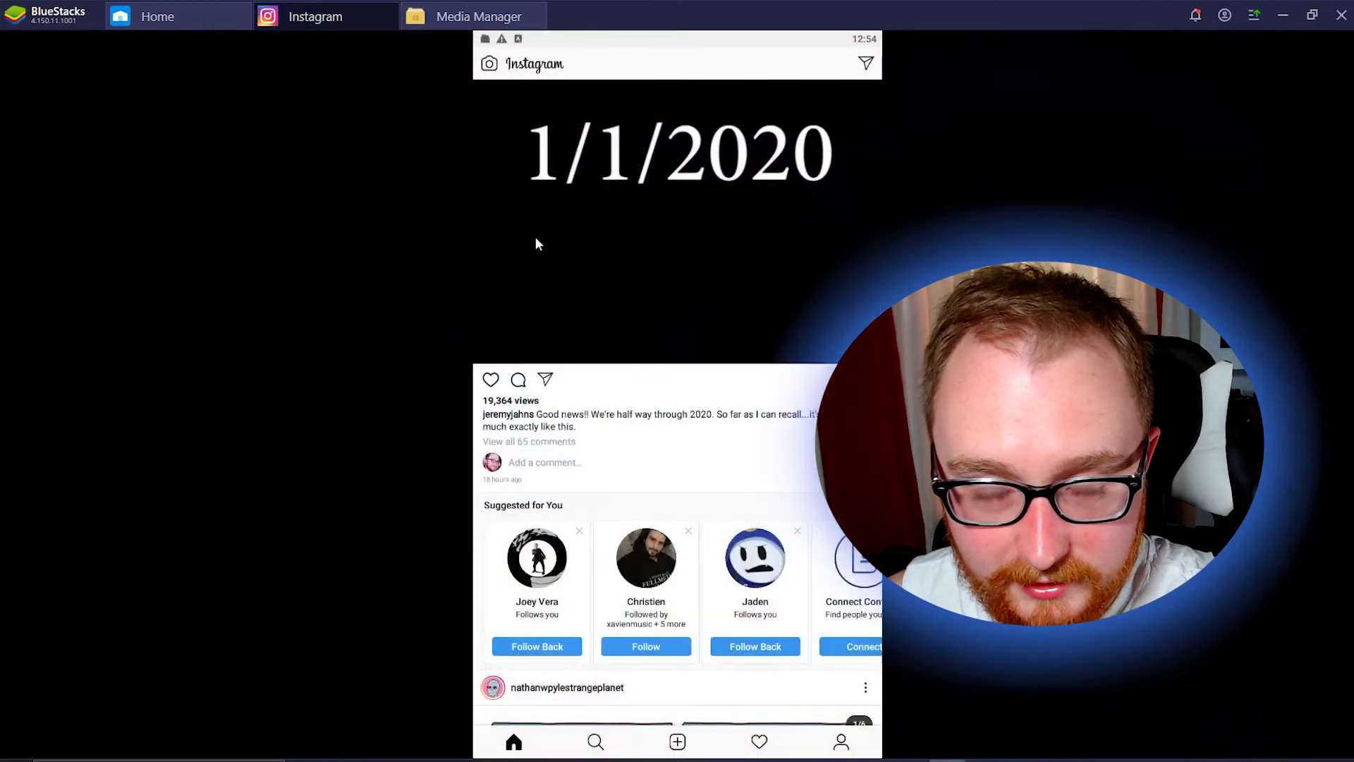
left_click(677, 741)
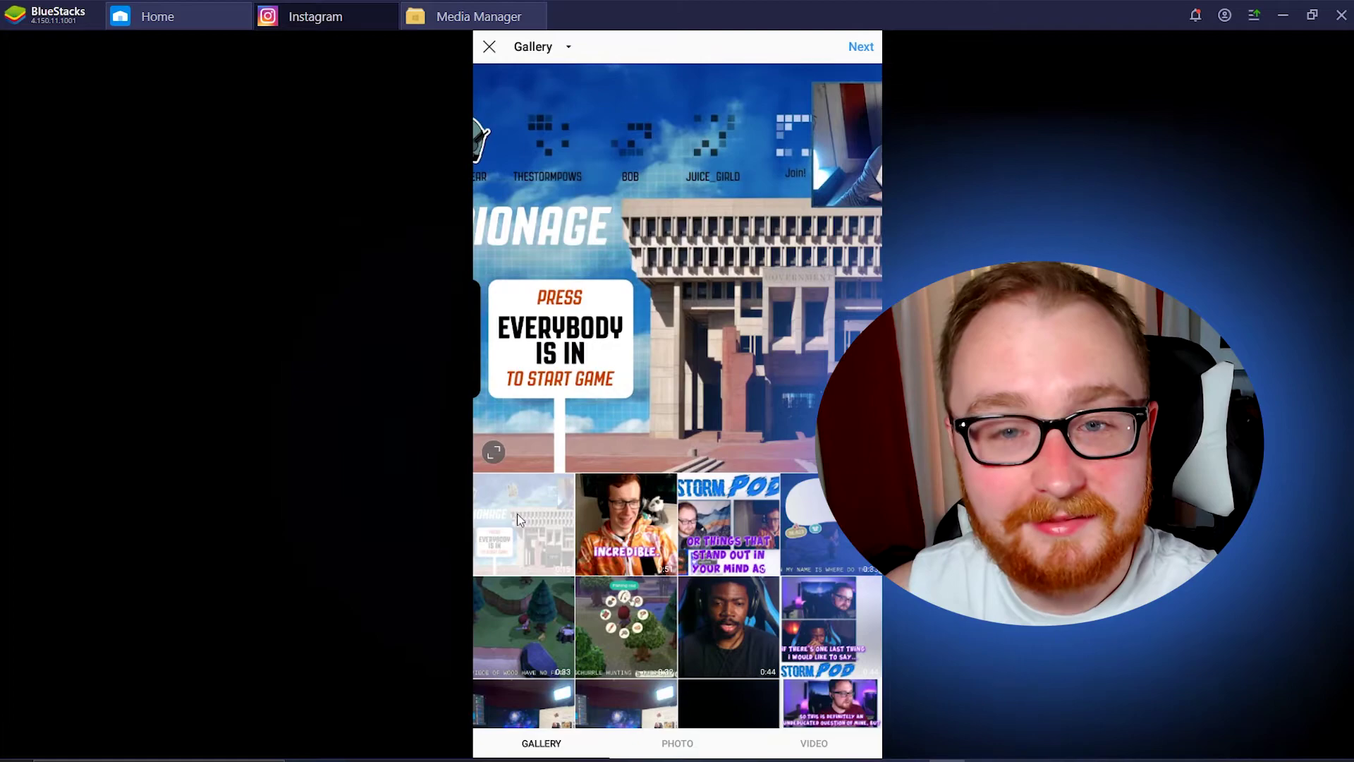
- Preview the Guesspionage clip uncropped, try selecting three items, then return to a single clip
left_click(492, 450)
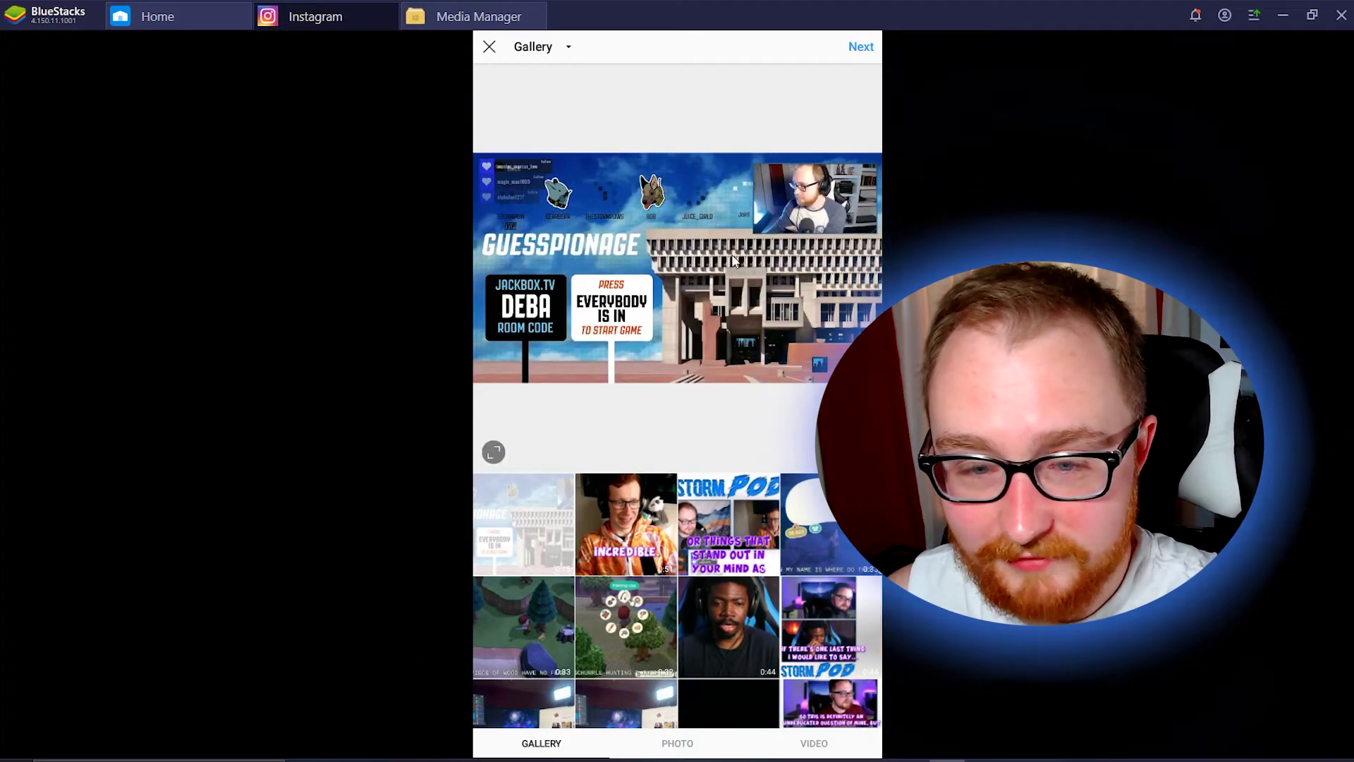
left_click(495, 451)
left_click(495, 451)
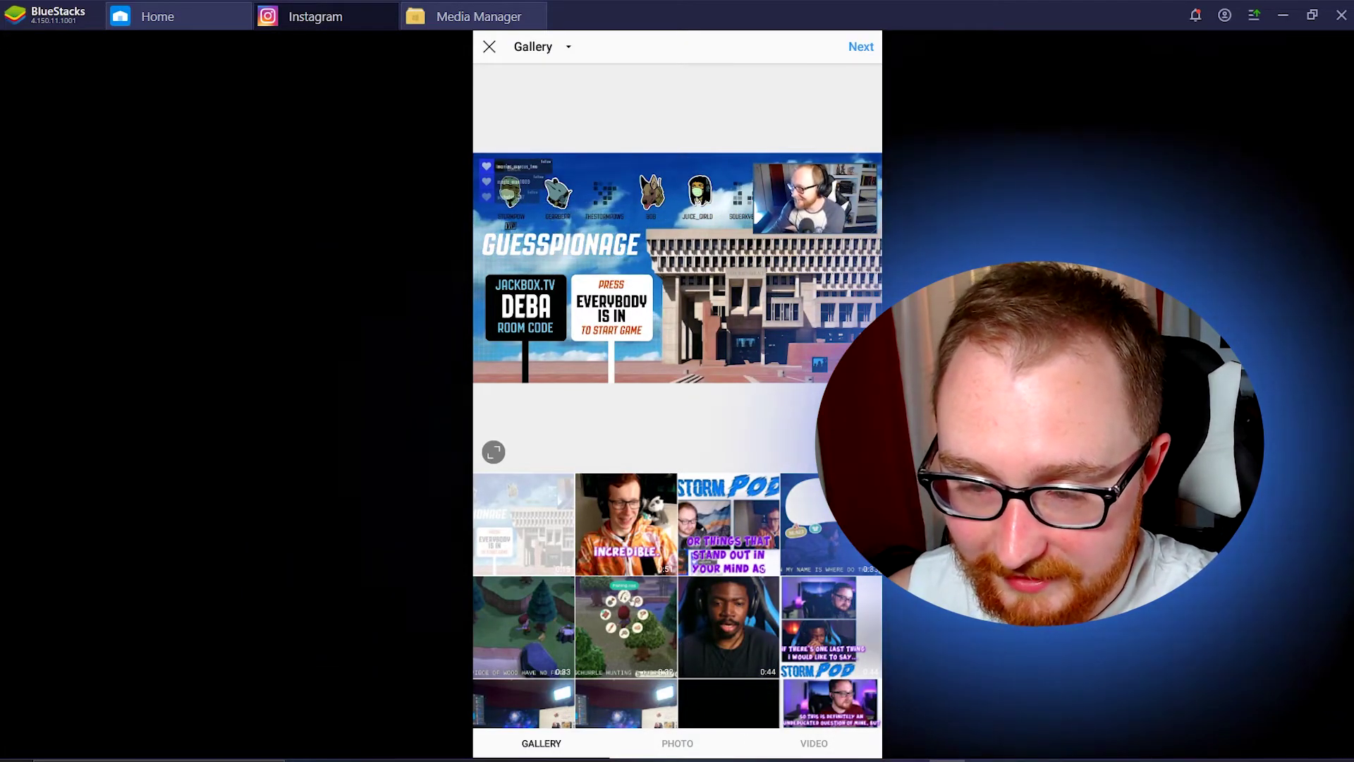
left_click(861, 452)
left_click(626, 522)
left_click(753, 506)
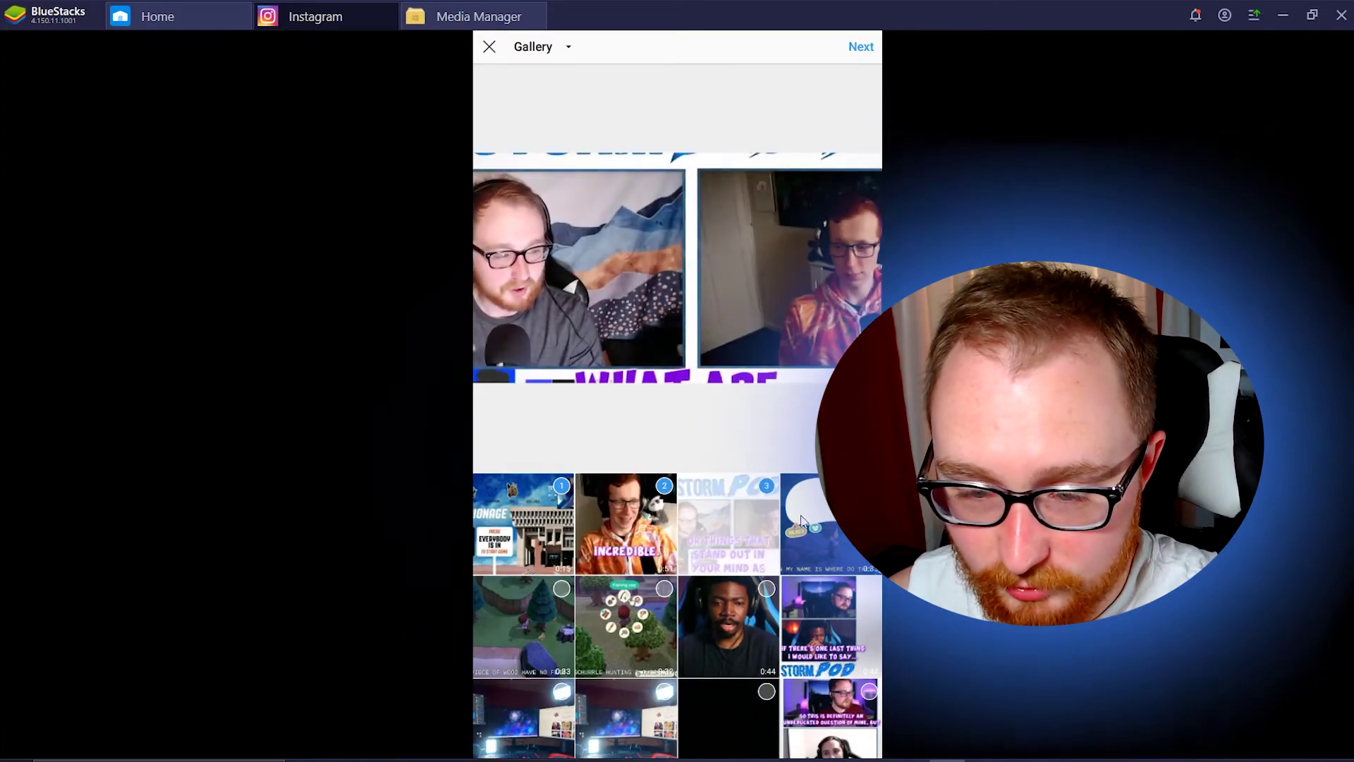
left_click(861, 452)
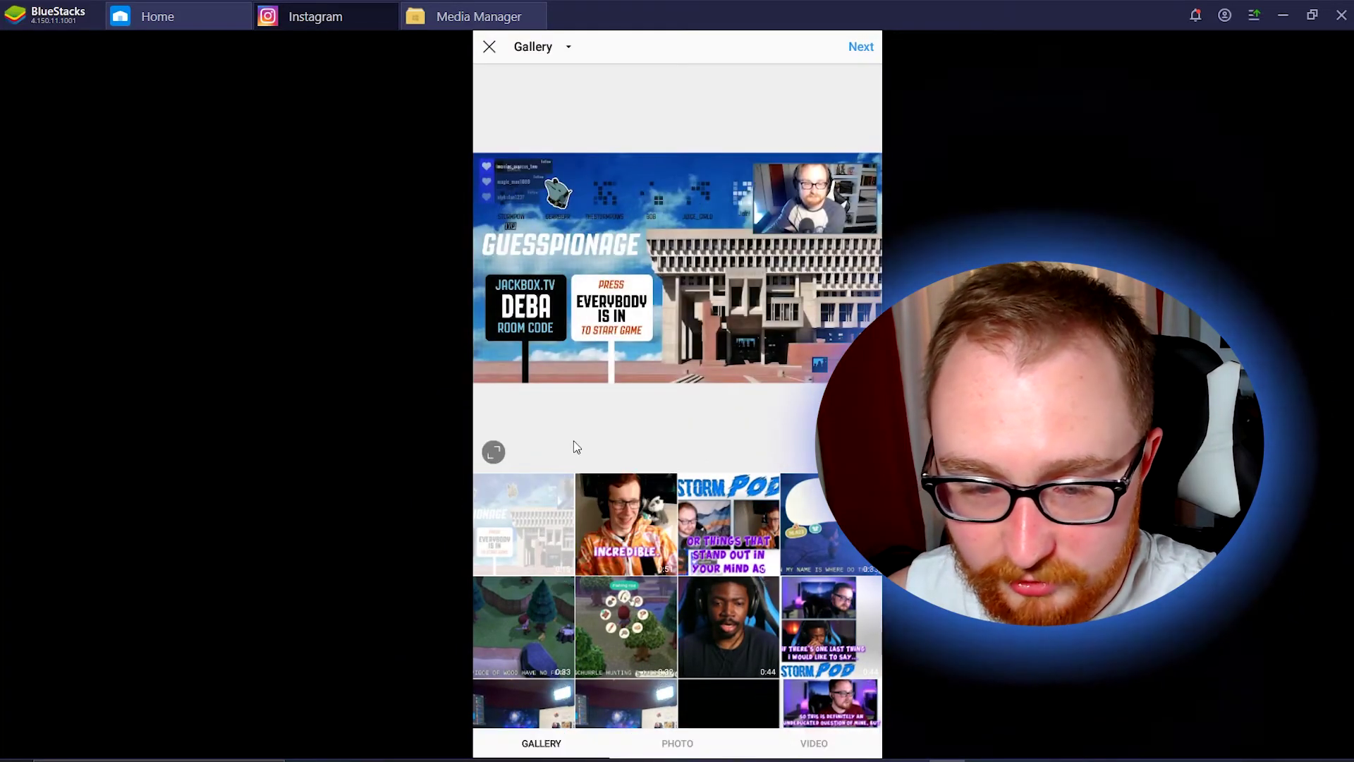
- Advance the Guesspionage clip to the filter step and scroll through the filter thumbnails
left_click(859, 45)
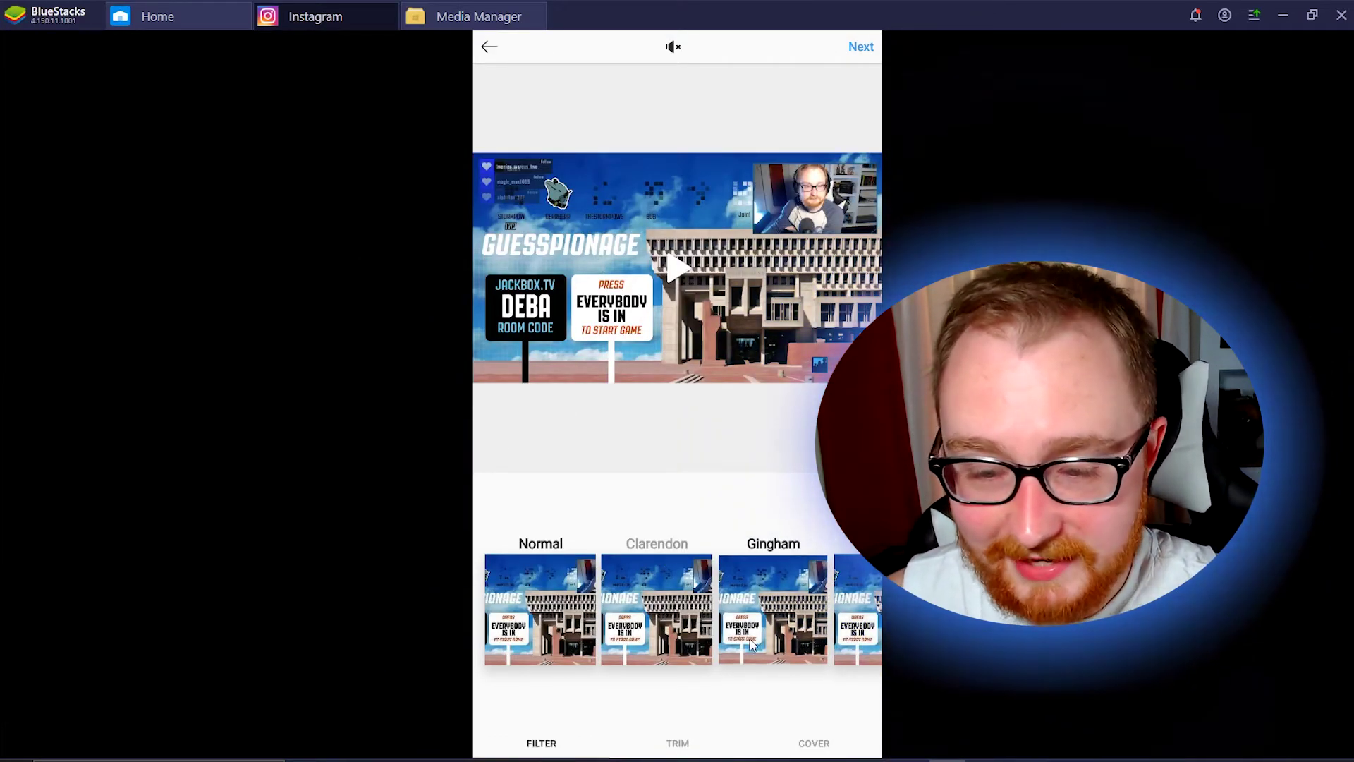
scroll(752, 643, "down", 10)
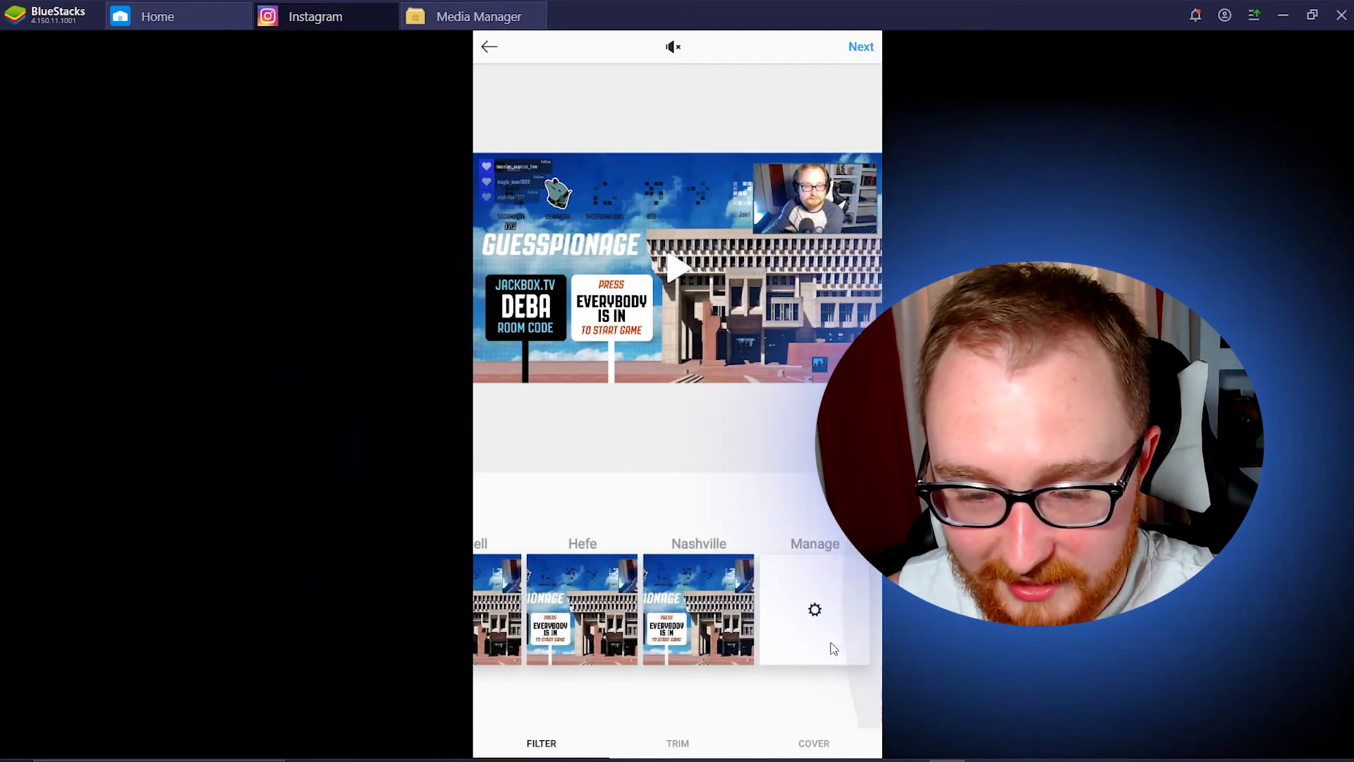